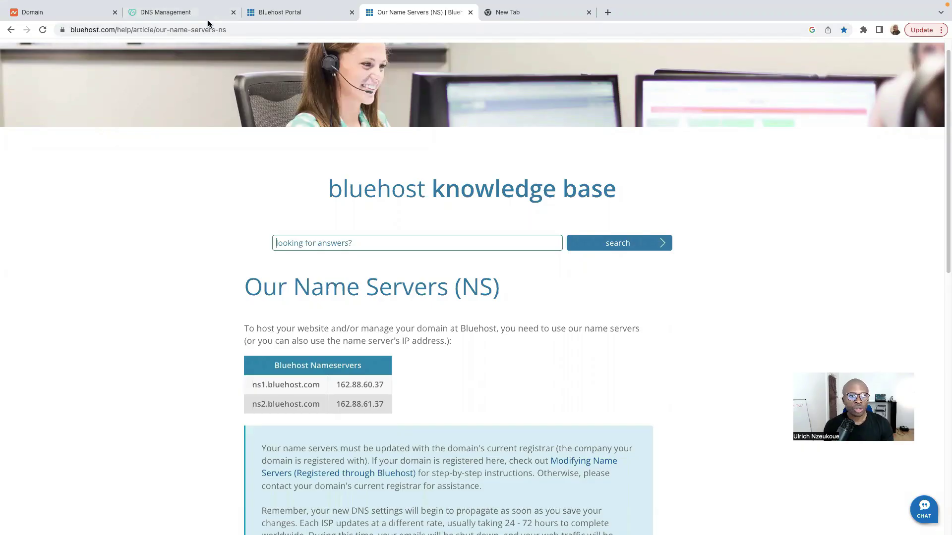
- Compare the Bluehost sites list with GoDaddy's current nameservers, then open a blank browser tab
{"action": "left_click", "coordinate": [268, 12]}
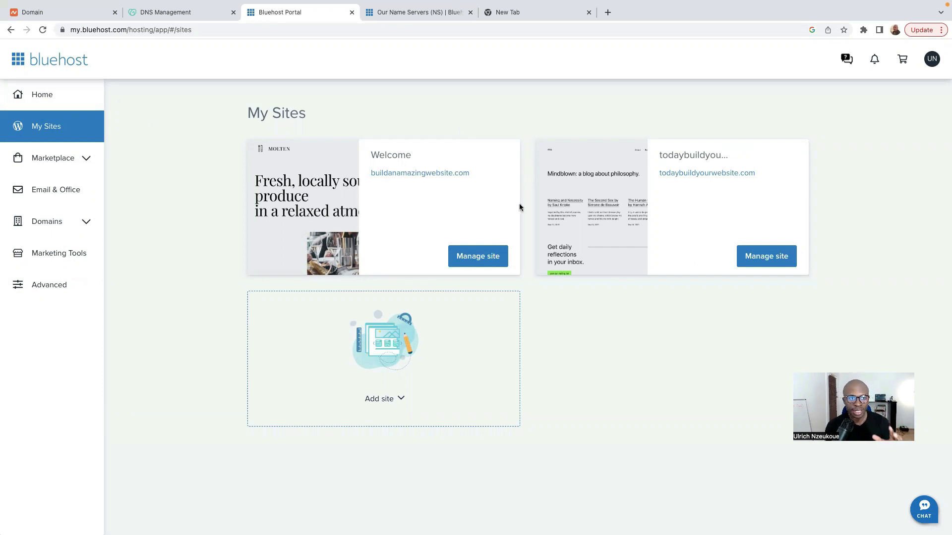
{"action": "left_click", "coordinate": [171, 13]}
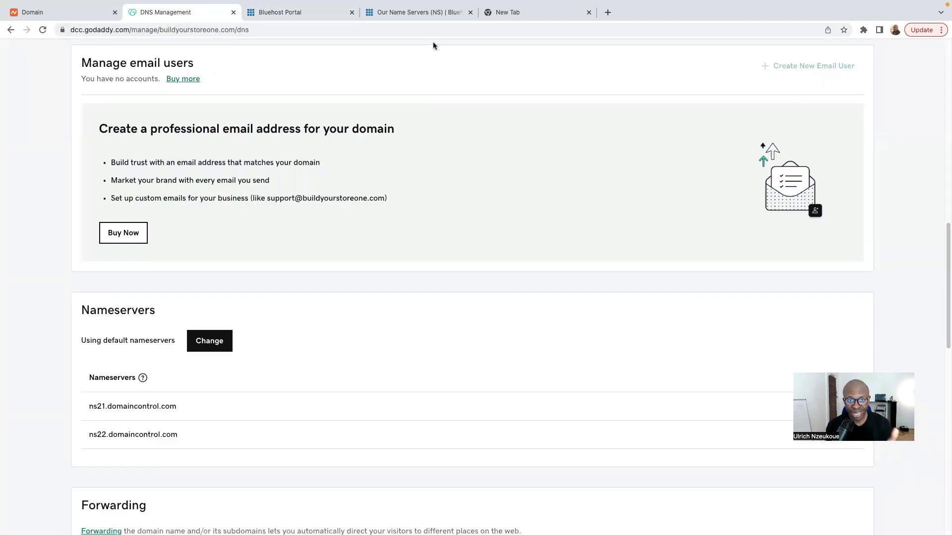
{"action": "left_click", "coordinate": [517, 15]}
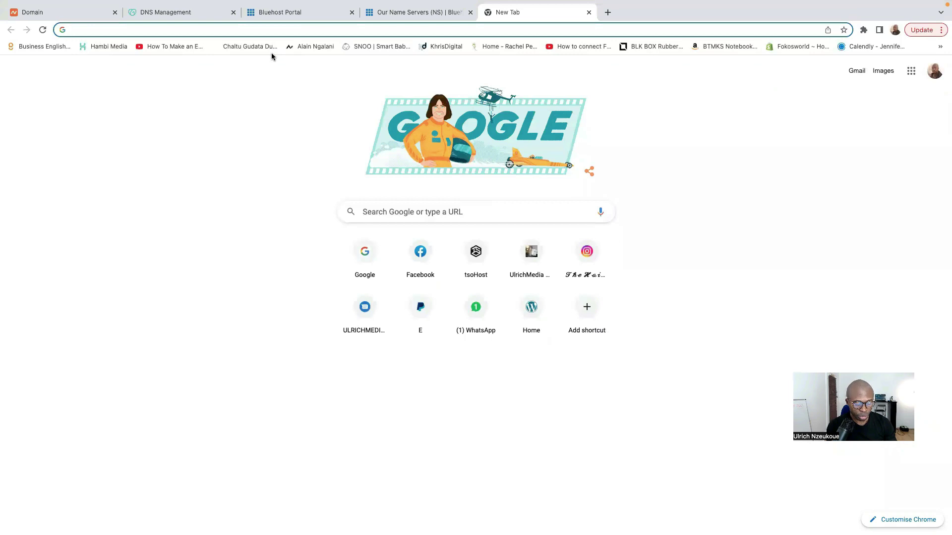
- Load ulrichmediaone.com/bluehost in the new tab to reach the Bluehost hosting homepage
{"action": "type", "text": "ulrich"}
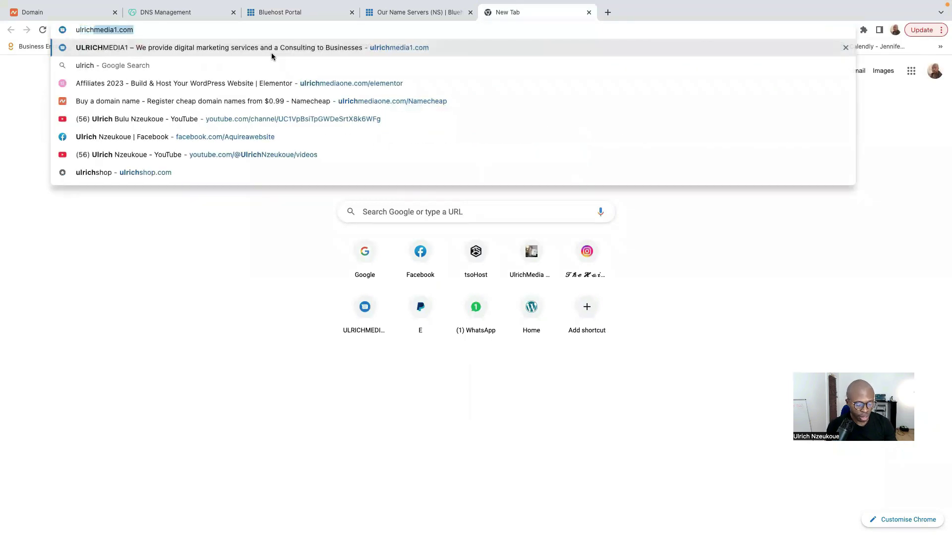
{"action": "type", "text": "mediaone"}
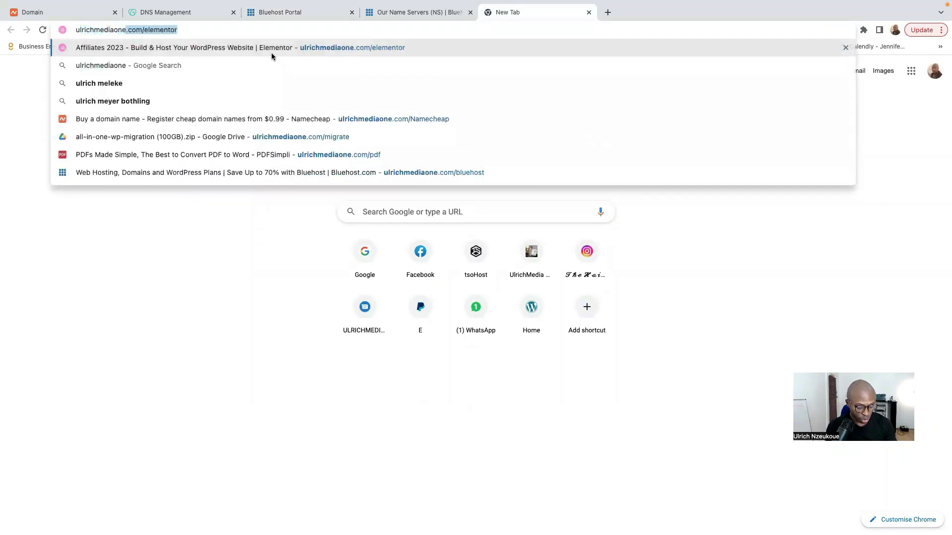
{"action": "type", "text": ".com/"}
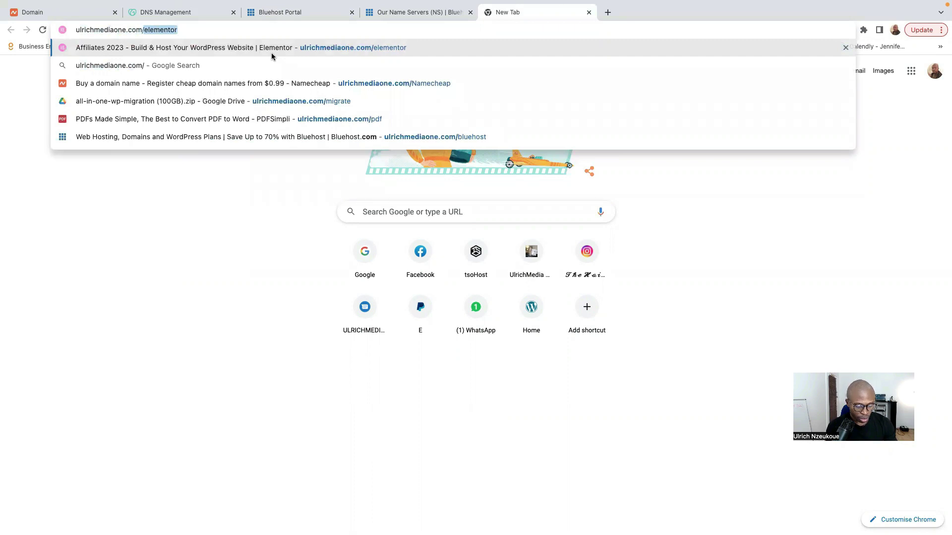
{"action": "type", "text": "blue"}
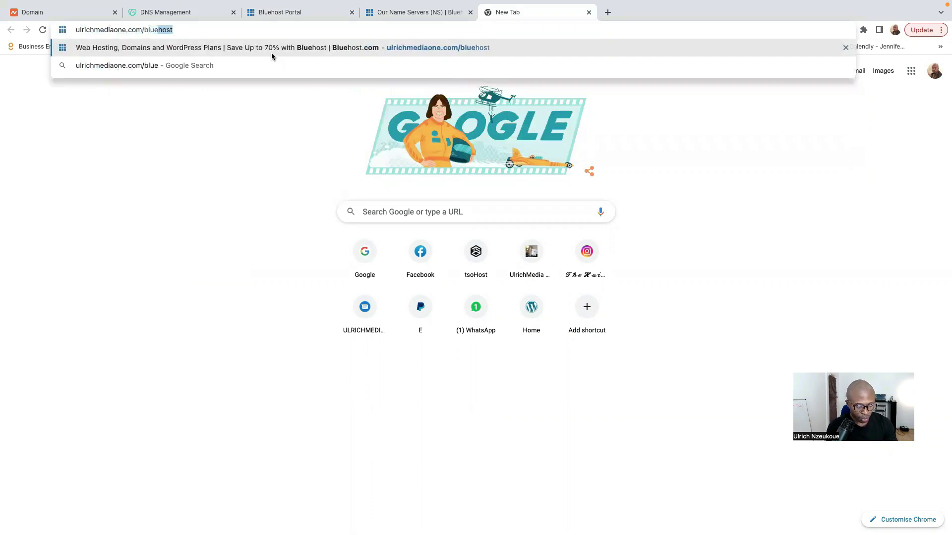
{"action": "type", "text": "host"}
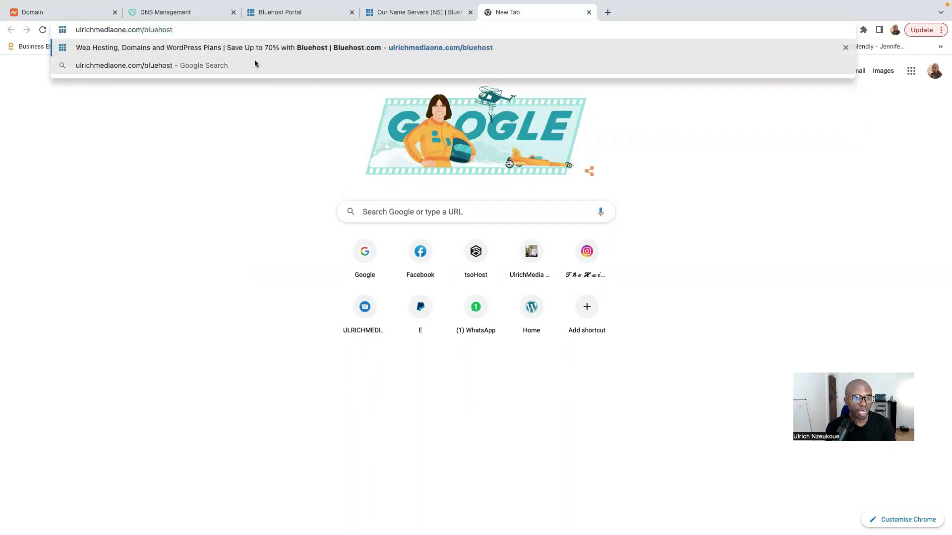
{"action": "key", "text": "Return"}
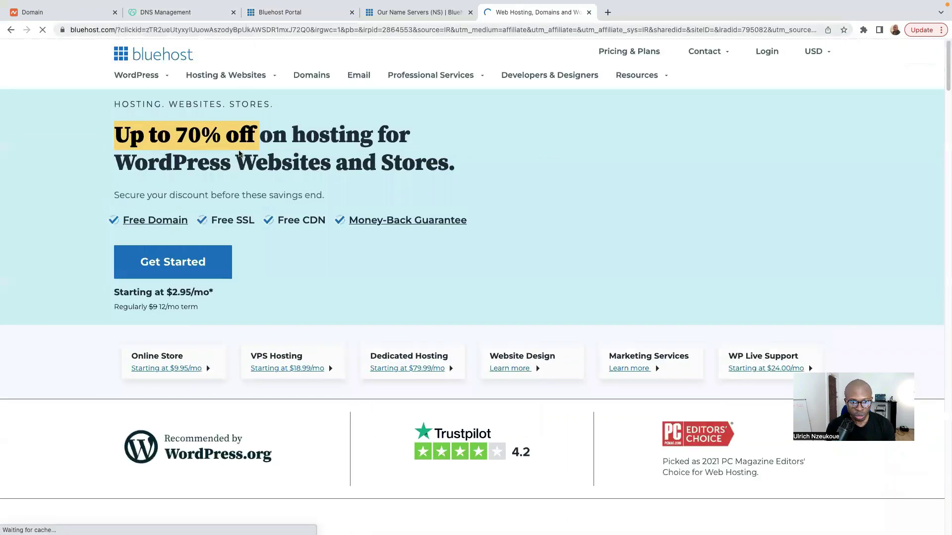
{"action": "key", "text": "super+3"}
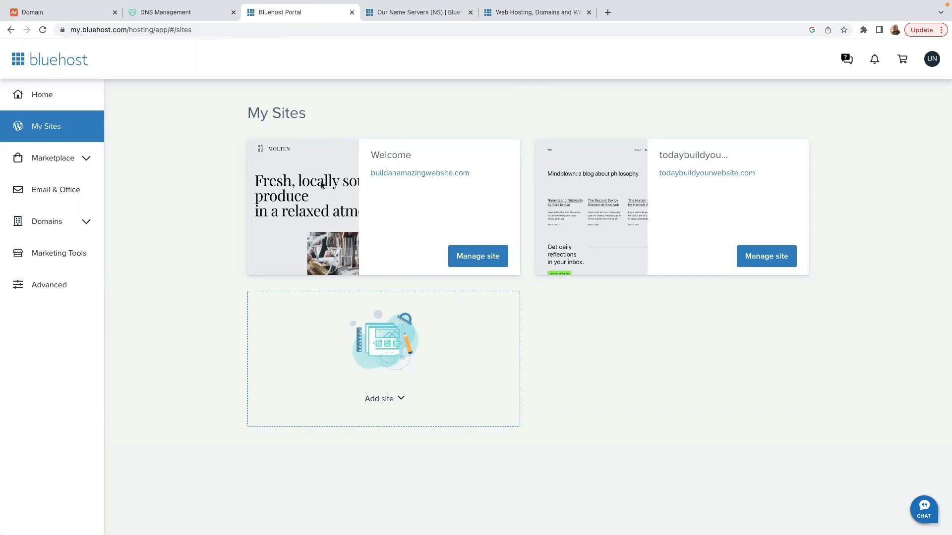
{"action": "left_click", "coordinate": [559, 16]}
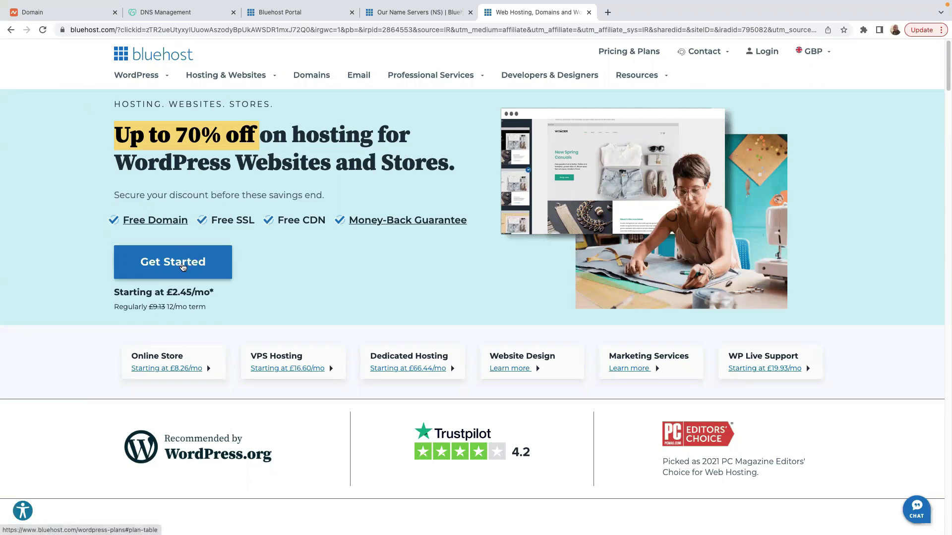
- Browse the WordPress plan table, highlighting the Online Store plan's 100 GB SSD Storage
{"action": "left_click", "coordinate": [183, 267]}
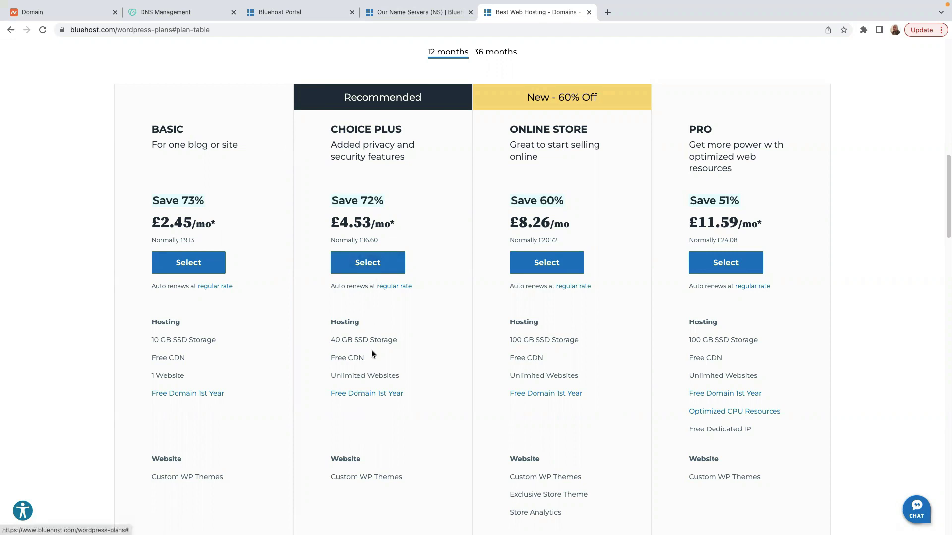
{"action": "scroll", "coordinate": [372, 354], "scroll_direction": "down", "scroll_amount": 2}
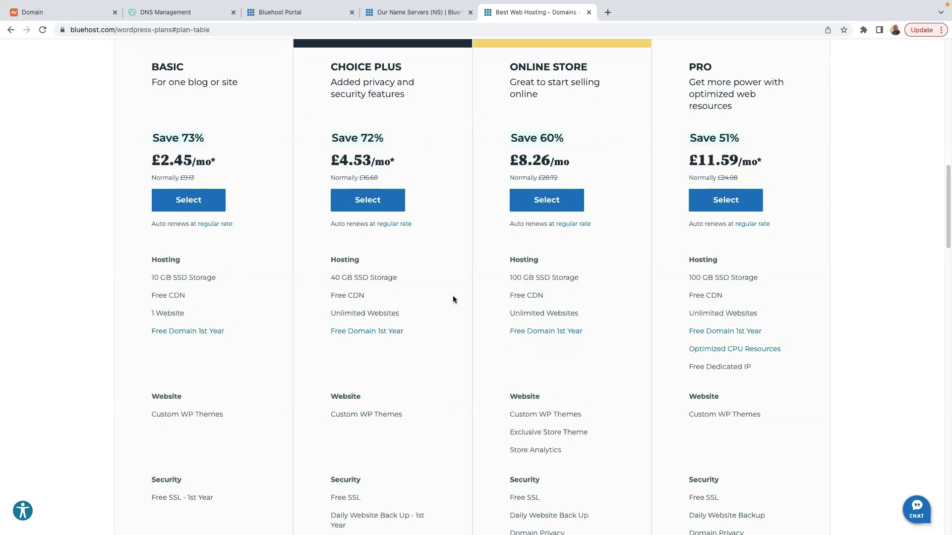
{"action": "left_click_drag", "start_coordinate": [508, 277], "coordinate": [575, 278]}
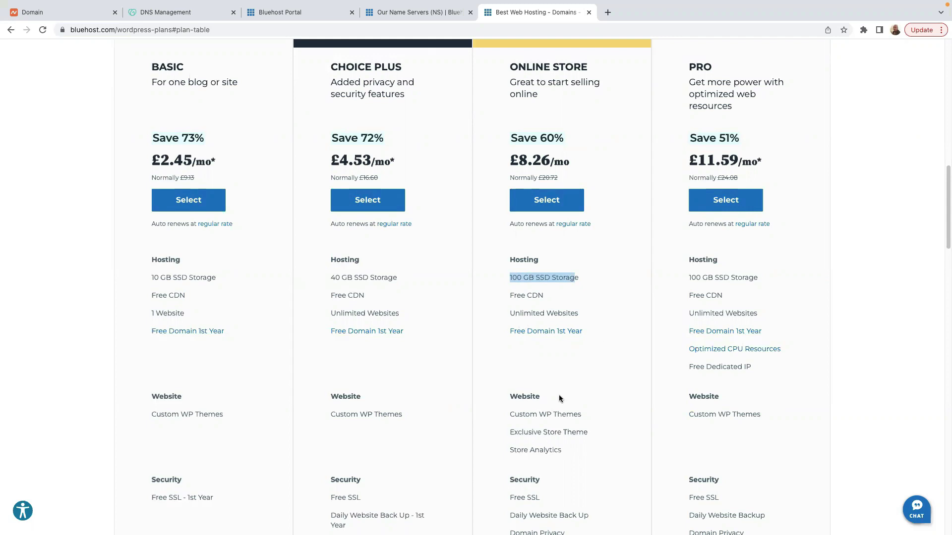
{"action": "scroll", "coordinate": [558, 395], "scroll_direction": "down", "scroll_amount": 2}
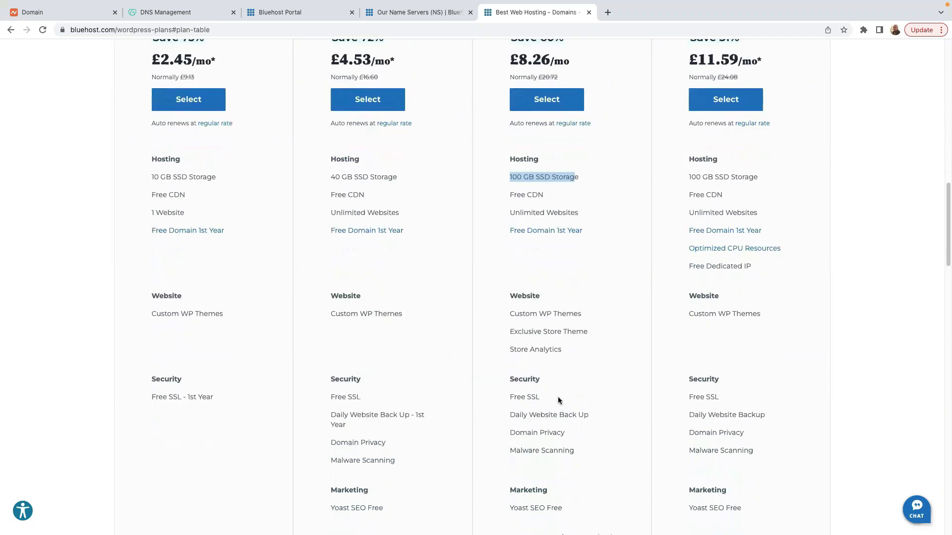
{"action": "scroll", "coordinate": [558, 397], "scroll_direction": "up", "scroll_amount": 4}
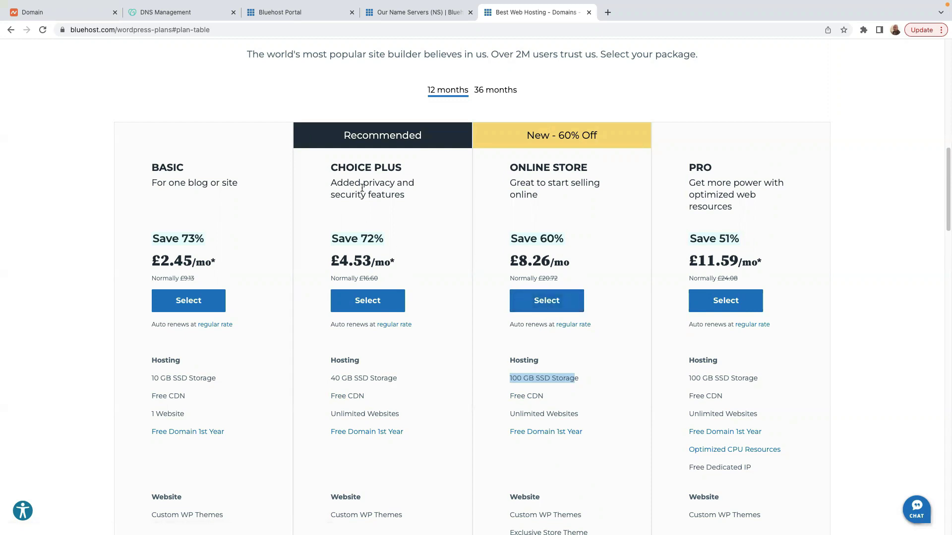
- Go to GoDaddy's My Products list, checking Namecheap's Bluehost nameserver setup along the way
{"action": "left_click", "coordinate": [169, 12]}
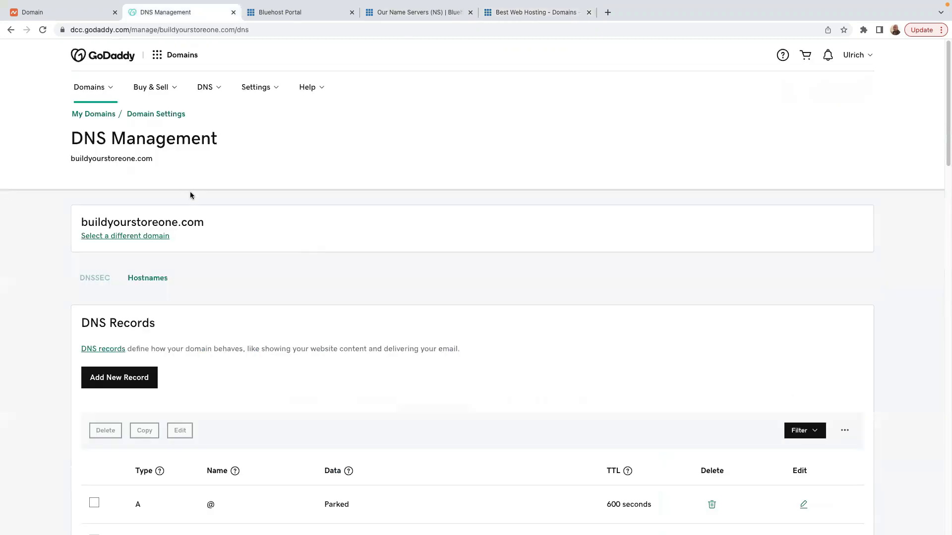
{"action": "left_click", "coordinate": [105, 56]}
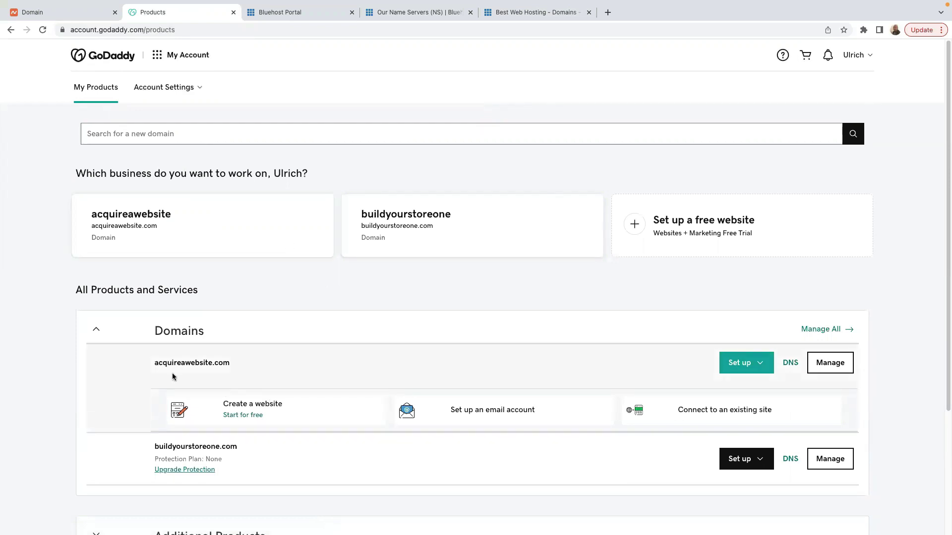
{"action": "left_click", "coordinate": [59, 15]}
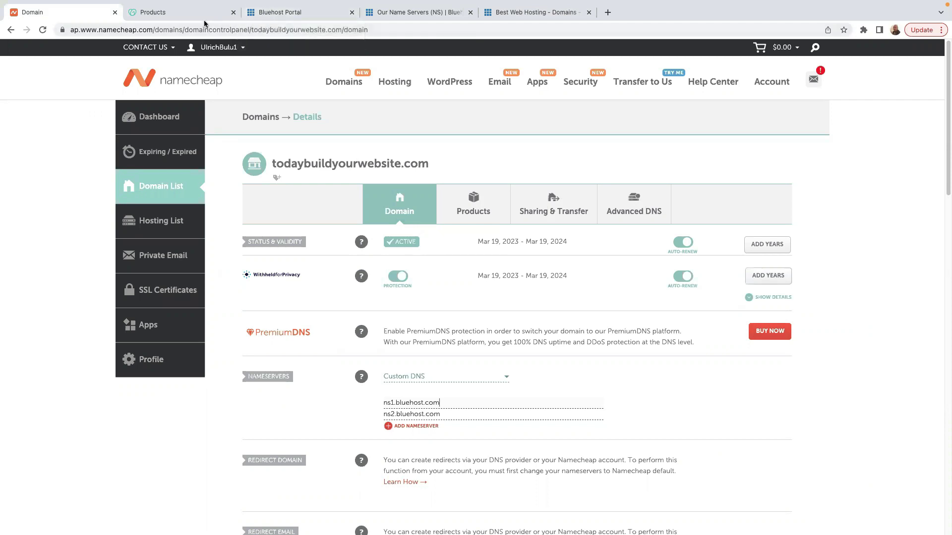
{"action": "left_click", "coordinate": [168, 19]}
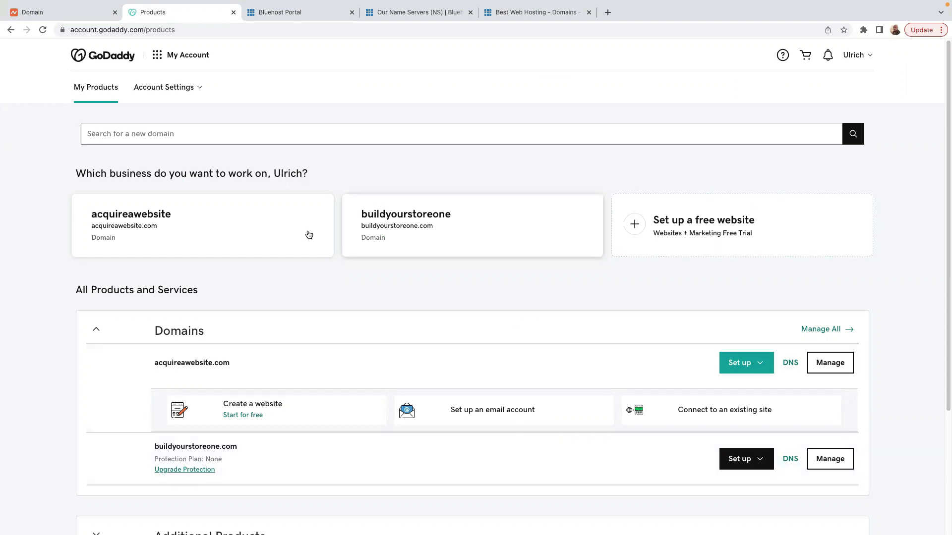
{"action": "left_click", "coordinate": [869, 58]}
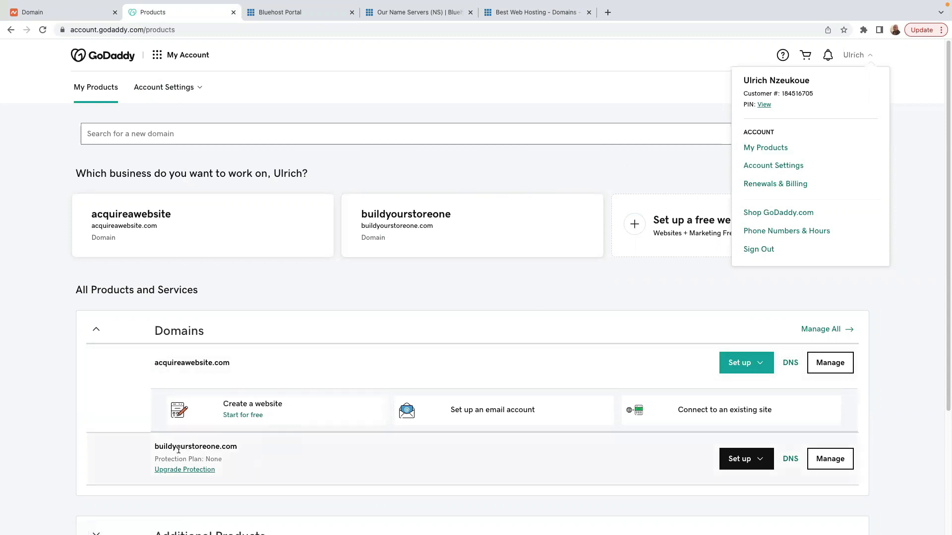
- Scroll buildyourstoreone.com's DNS page to its ns21/ns22.domaincontrol.com nameservers, then return to Bluehost
{"action": "left_click", "coordinate": [793, 466]}
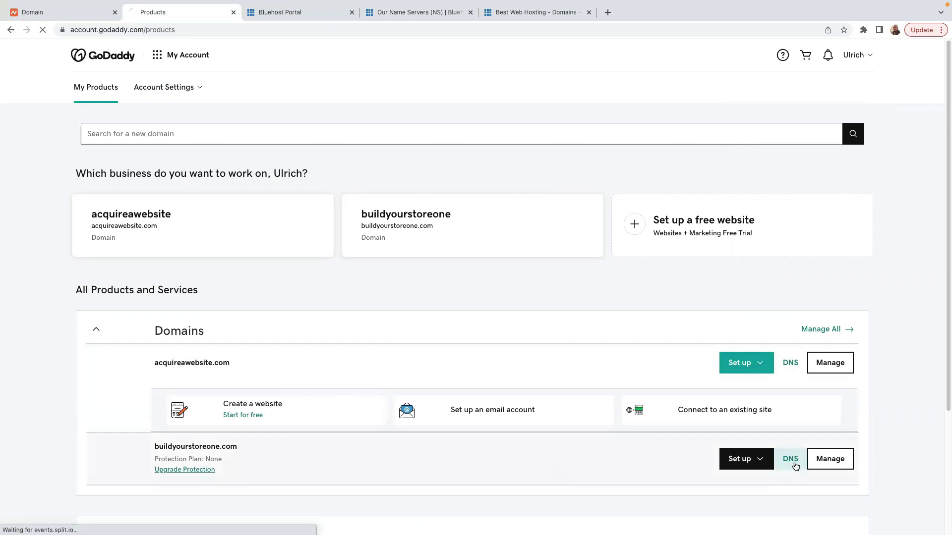
{"action": "scroll", "coordinate": [495, 406], "scroll_direction": "down", "scroll_amount": 5}
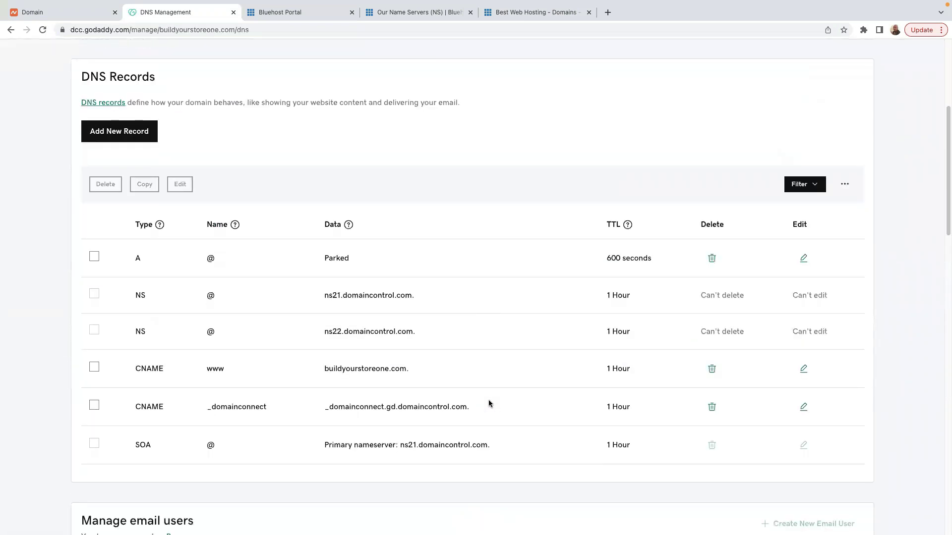
{"action": "scroll", "coordinate": [462, 400], "scroll_direction": "up", "scroll_amount": 4}
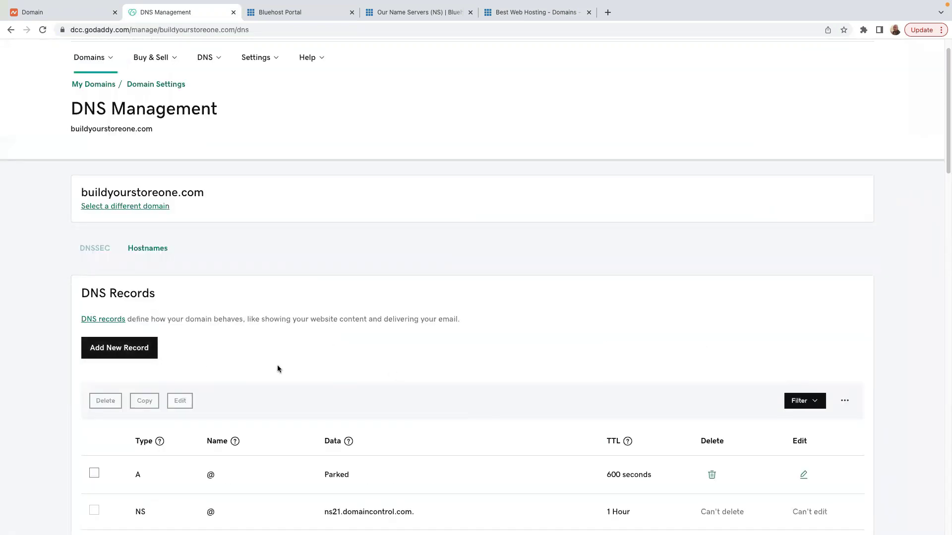
{"action": "scroll", "coordinate": [278, 367], "scroll_direction": "down", "scroll_amount": 4}
{"action": "scroll", "coordinate": [153, 391], "scroll_direction": "down", "scroll_amount": 3}
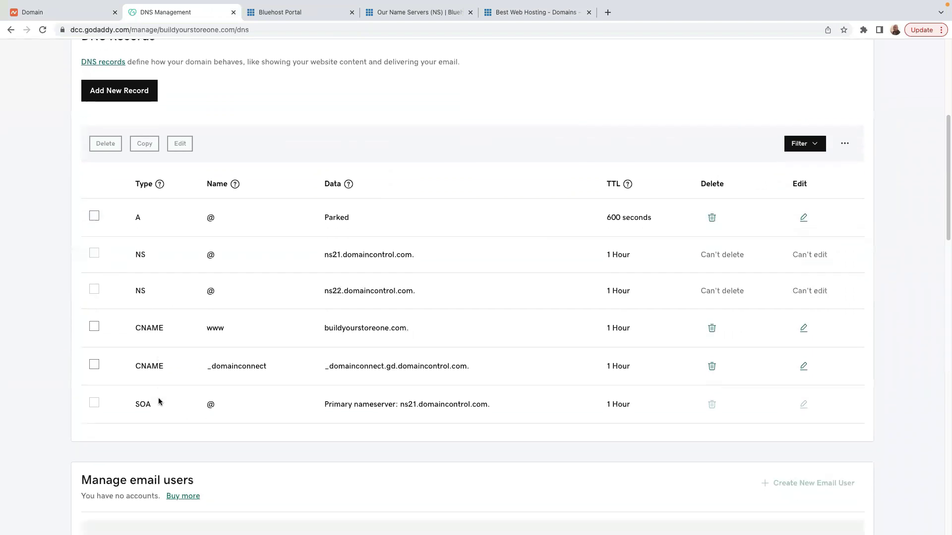
{"action": "scroll", "coordinate": [189, 401], "scroll_direction": "down", "scroll_amount": 8}
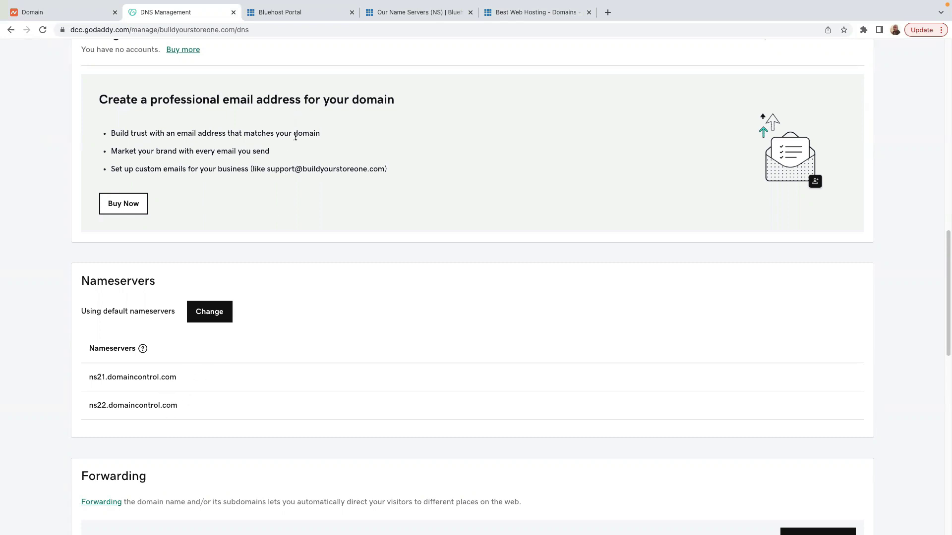
{"action": "left_click", "coordinate": [286, 14]}
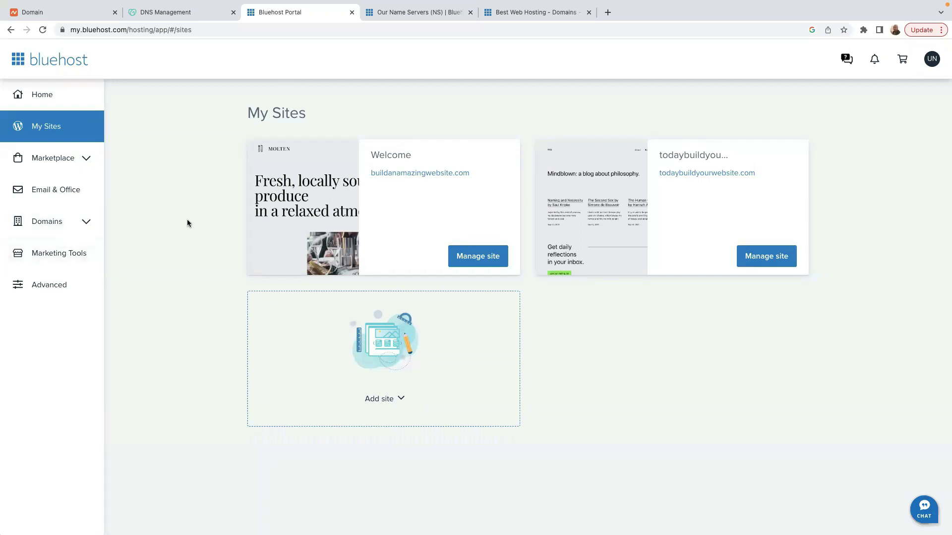
- Open the DNS settings for buildanamazingwebsite.com from Bluehost's domain list
{"action": "left_click", "coordinate": [87, 224]}
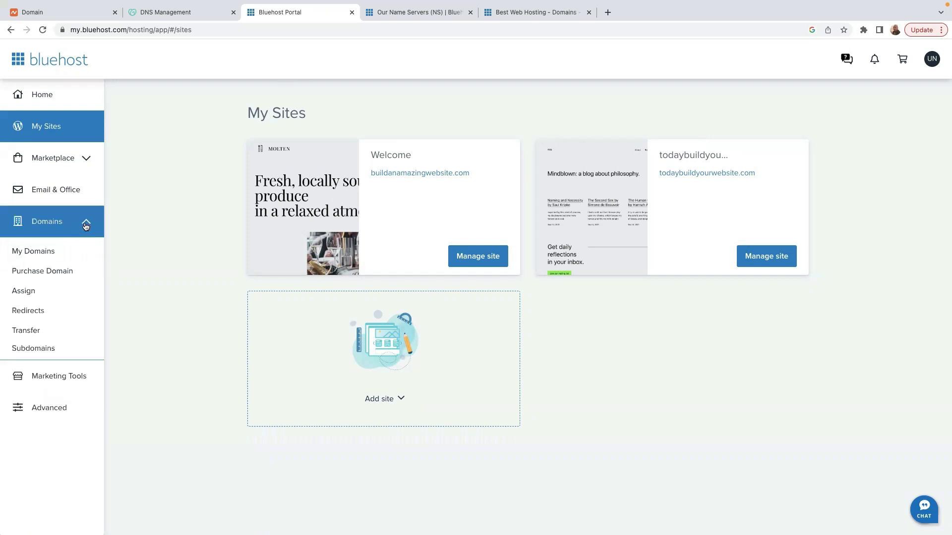
{"action": "left_click", "coordinate": [41, 253]}
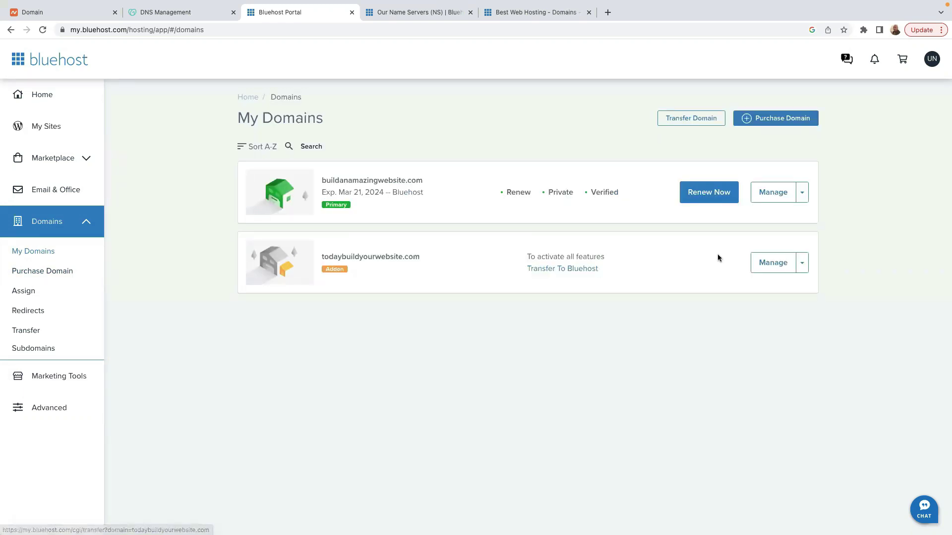
{"action": "left_click", "coordinate": [803, 197]}
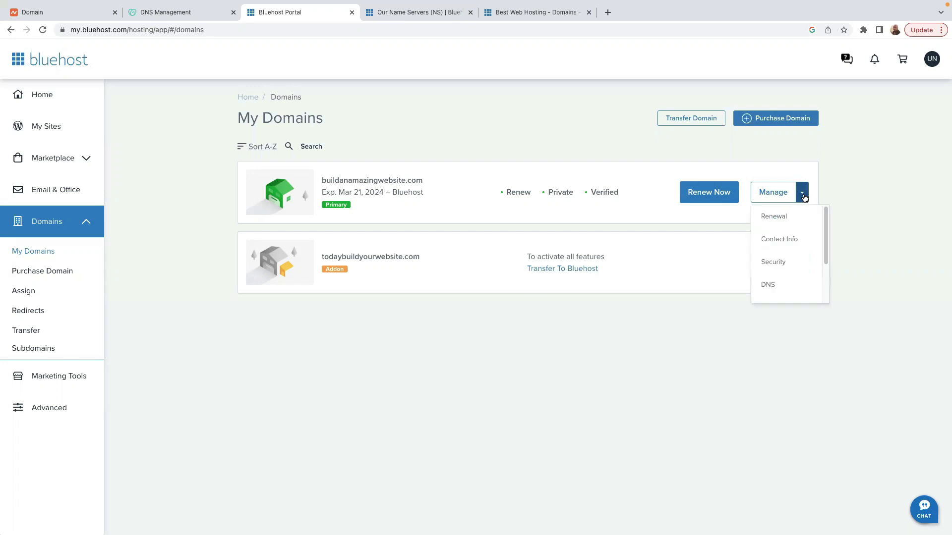
{"action": "left_click", "coordinate": [768, 286]}
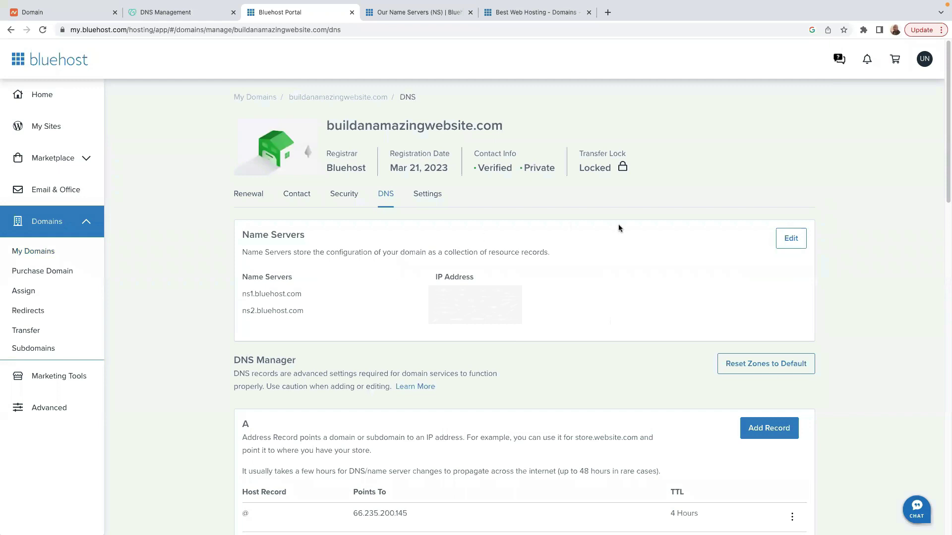
{"action": "right_click", "coordinate": [608, 237]}
{"action": "left_click", "coordinate": [685, 179]}
- Check the Bluehost name servers help article and copy ns1.bluehost.com
{"action": "left_click", "coordinate": [375, 13]}
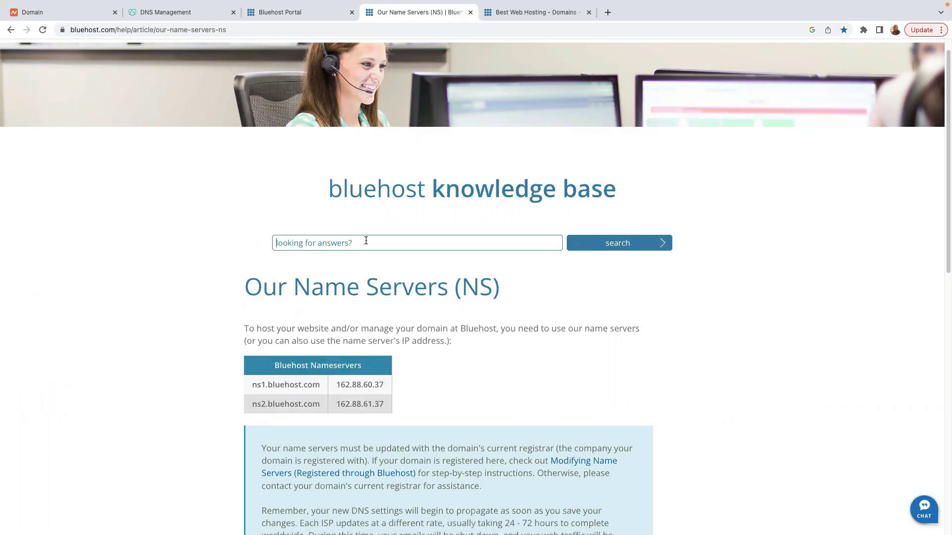
{"action": "left_click", "coordinate": [285, 15]}
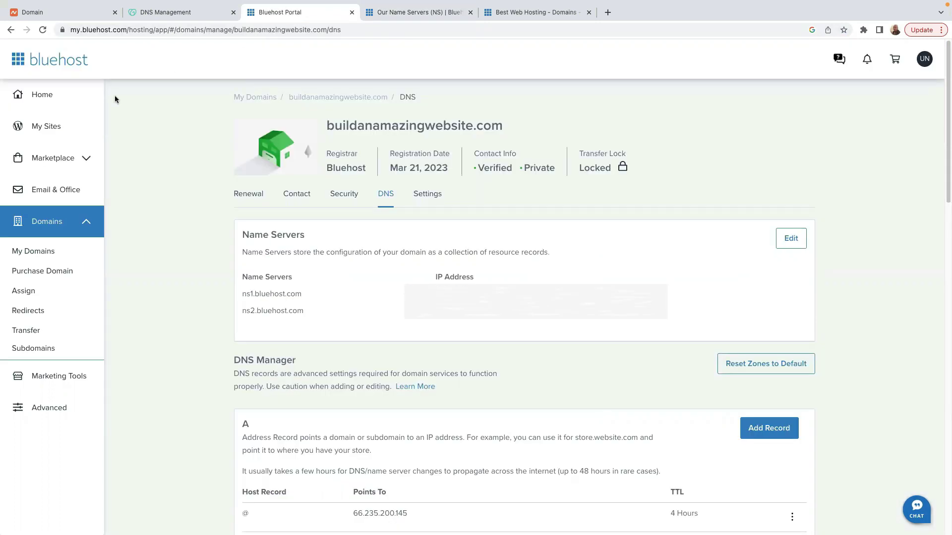
{"action": "left_click_drag", "start_coordinate": [301, 294], "coordinate": [233, 297]}
{"action": "right_click", "coordinate": [262, 294]}
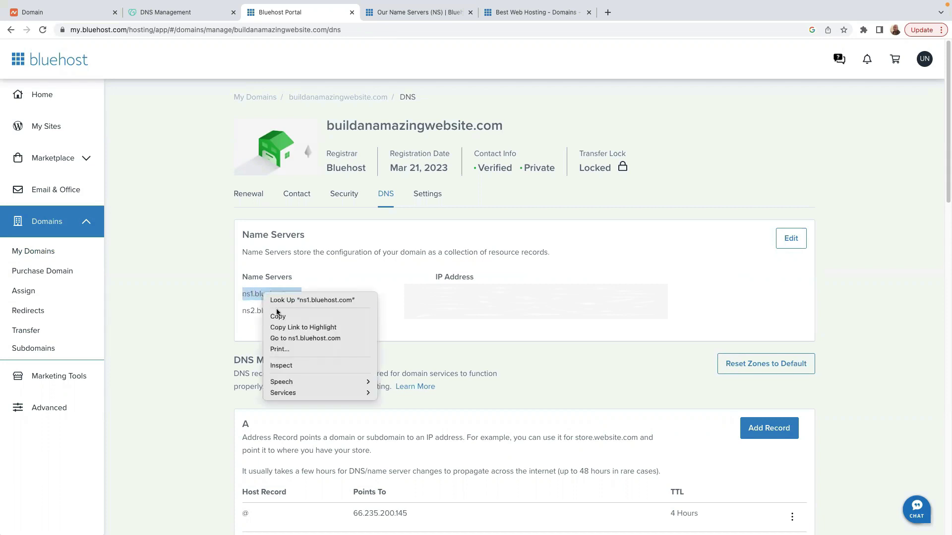
{"action": "left_click", "coordinate": [280, 315]}
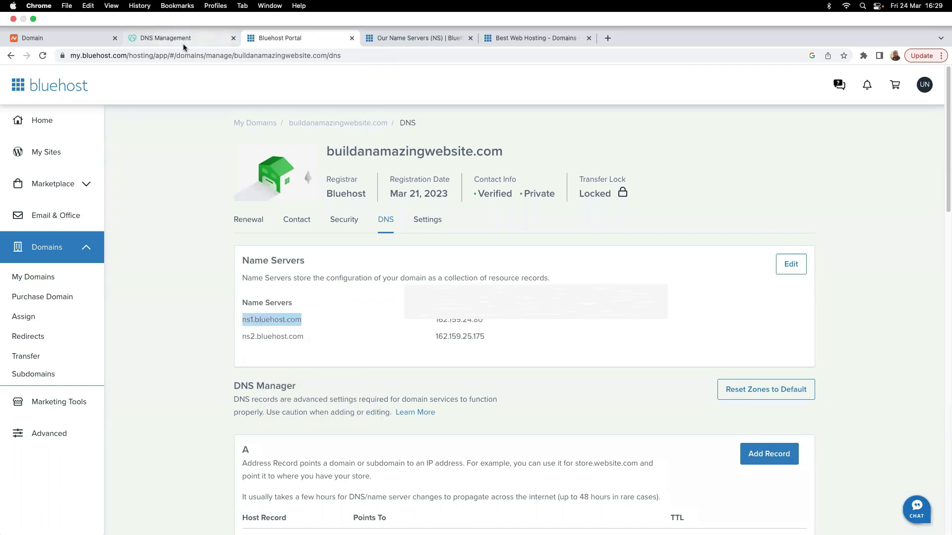
{"action": "left_click", "coordinate": [168, 12]}
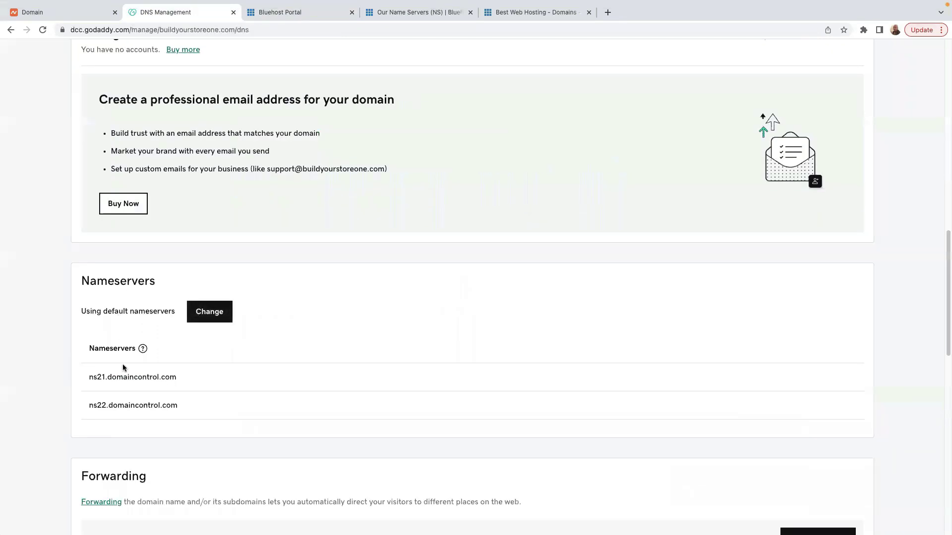
- Switch to custom nameservers and paste ns1.bluehost.com as Nameserver 1
{"action": "scroll", "coordinate": [158, 349], "scroll_direction": "down", "scroll_amount": 1}
{"action": "left_click", "coordinate": [221, 311]}
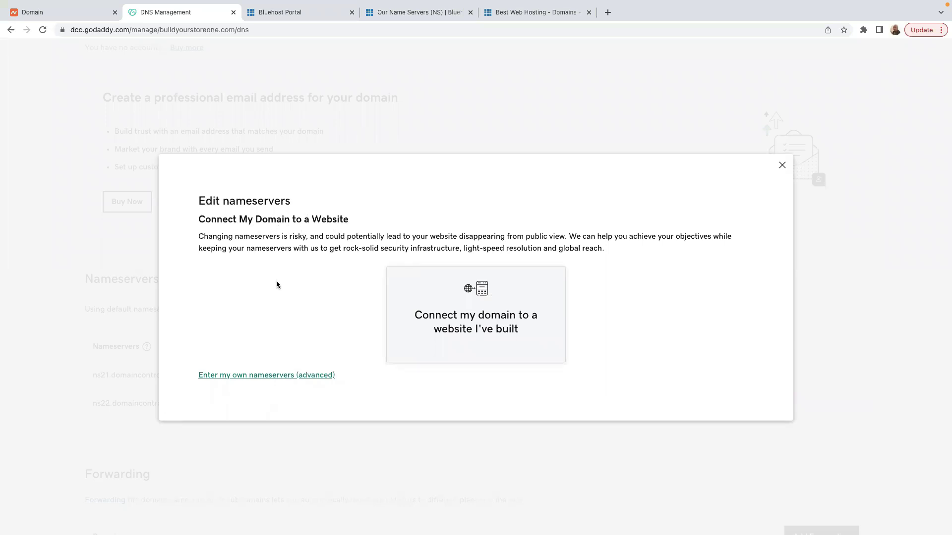
{"action": "left_click", "coordinate": [248, 378]}
{"action": "left_click", "coordinate": [307, 272]}
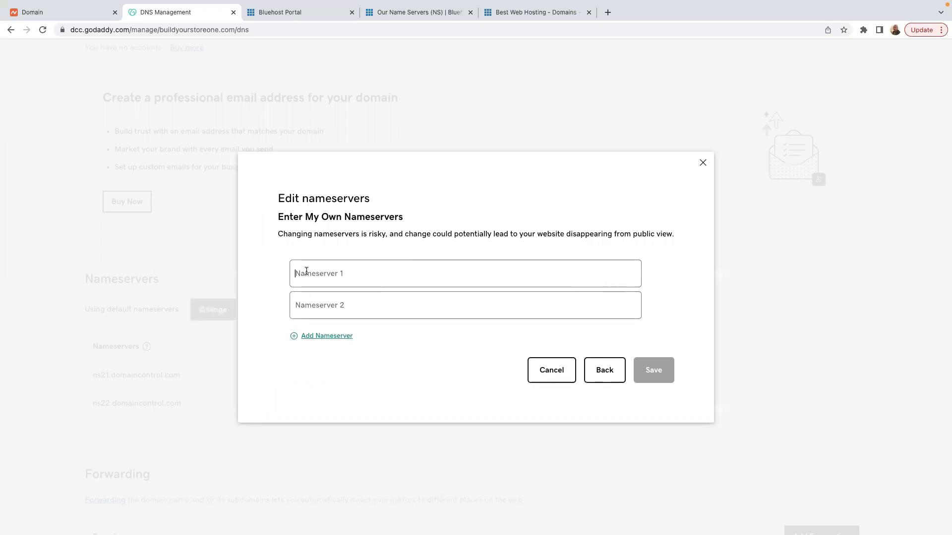
{"action": "right_click", "coordinate": [306, 271]}
{"action": "left_click", "coordinate": [329, 342]}
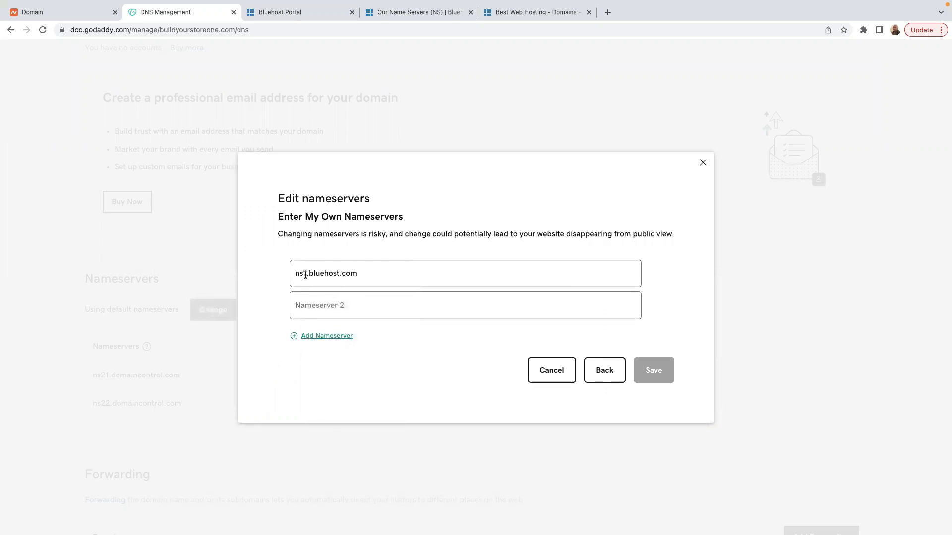
- Enter ns2.bluehost.com as Nameserver 2 and save the new nameservers
{"action": "right_click", "coordinate": [309, 306]}
{"action": "left_click", "coordinate": [326, 377]}
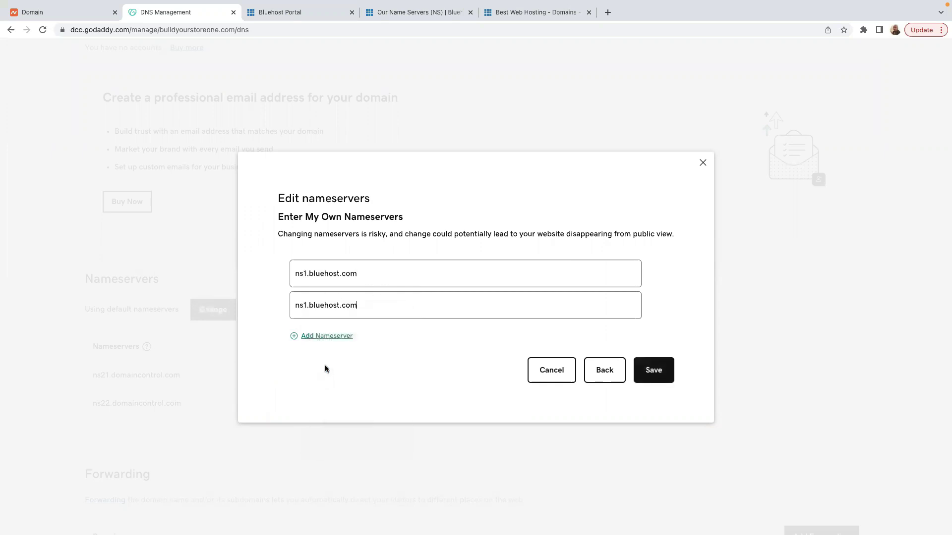
{"action": "left_click", "coordinate": [306, 307]}
{"action": "key", "text": "BackSpace"}
{"action": "type", "text": "2"}
{"action": "left_click", "coordinate": [306, 14]}
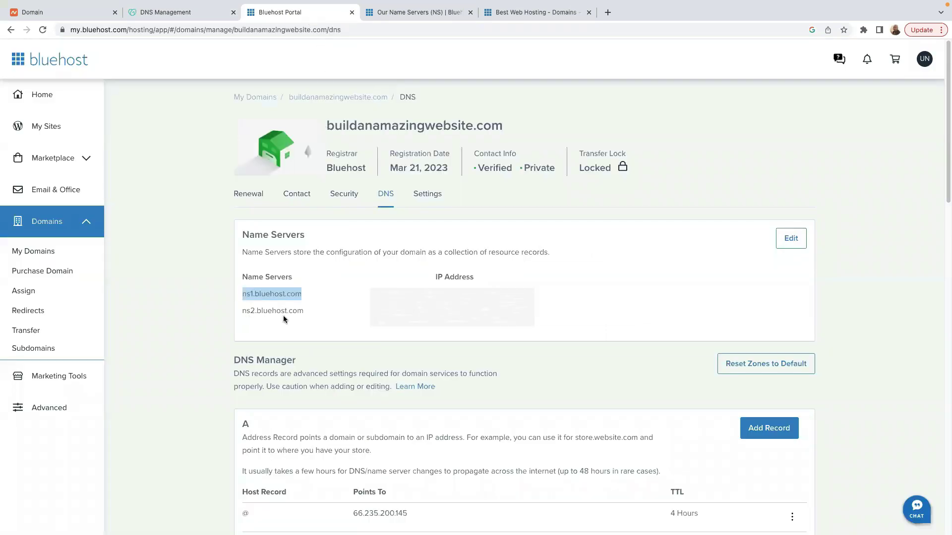
{"action": "left_click", "coordinate": [183, 13]}
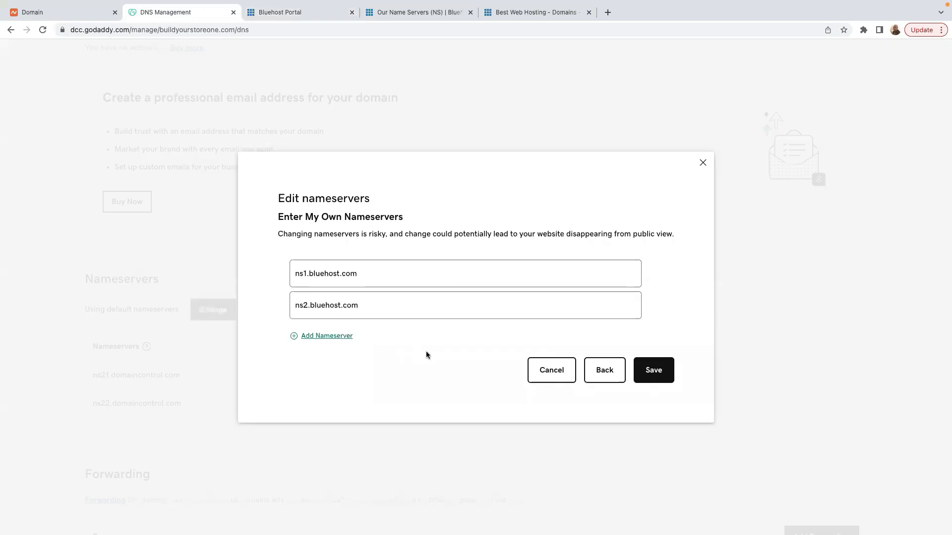
{"action": "left_click", "coordinate": [660, 376]}
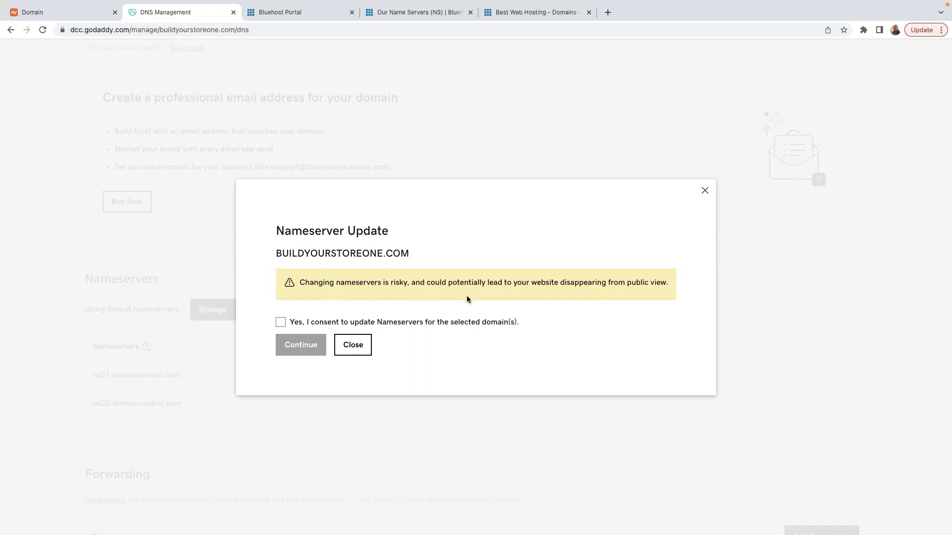
- Accept and continue the nameserver update, then reload to confirm ns1/ns2.bluehost.com are listed
{"action": "left_click", "coordinate": [280, 323]}
{"action": "left_click", "coordinate": [298, 345]}
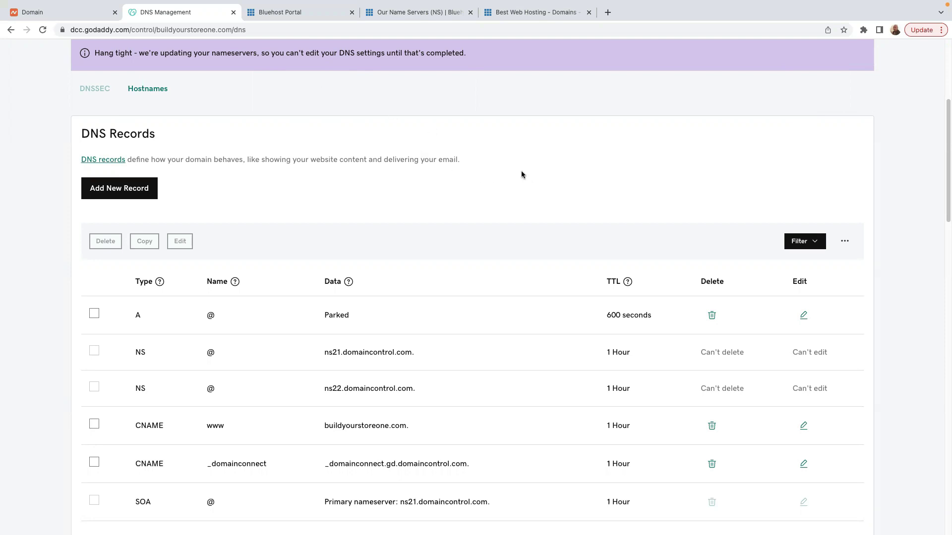
{"action": "right_click", "coordinate": [524, 144]}
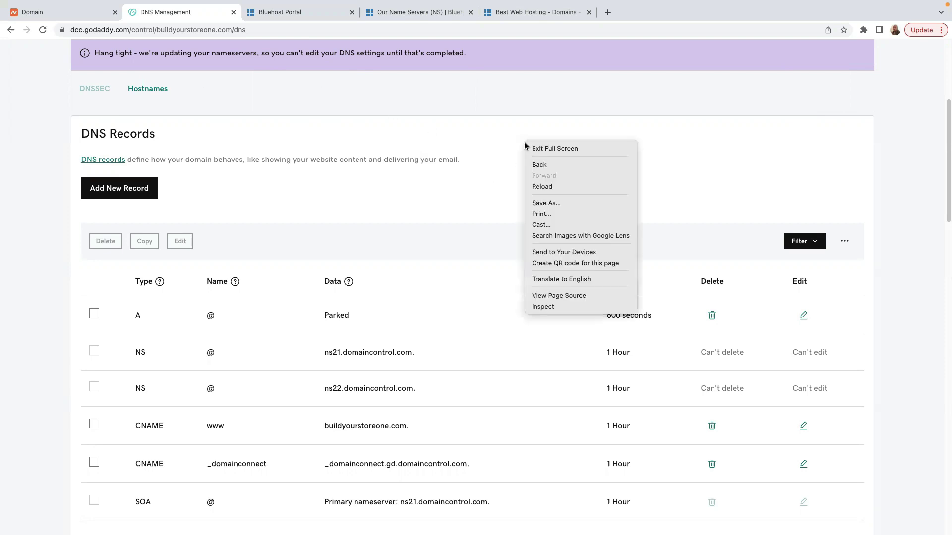
{"action": "left_click", "coordinate": [547, 188]}
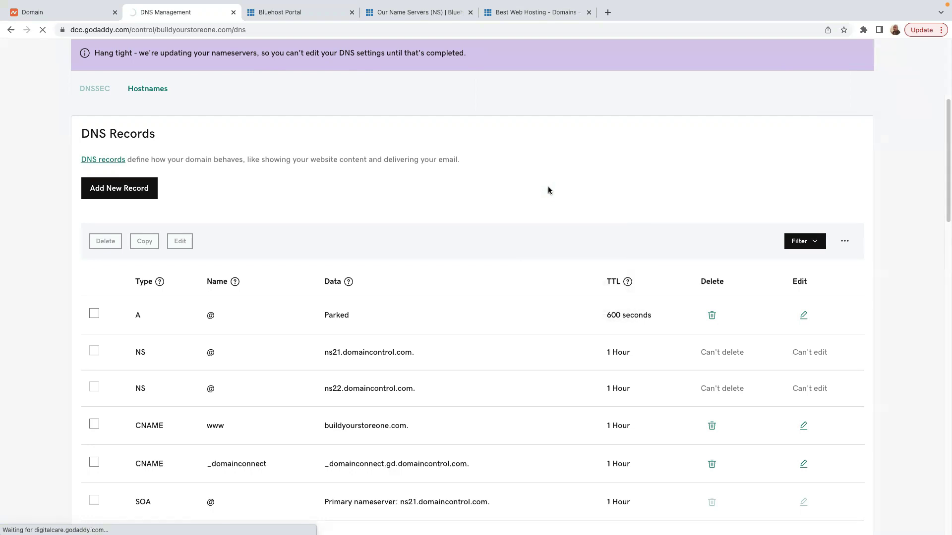
{"action": "scroll", "coordinate": [102, 340], "scroll_direction": "down", "scroll_amount": 6}
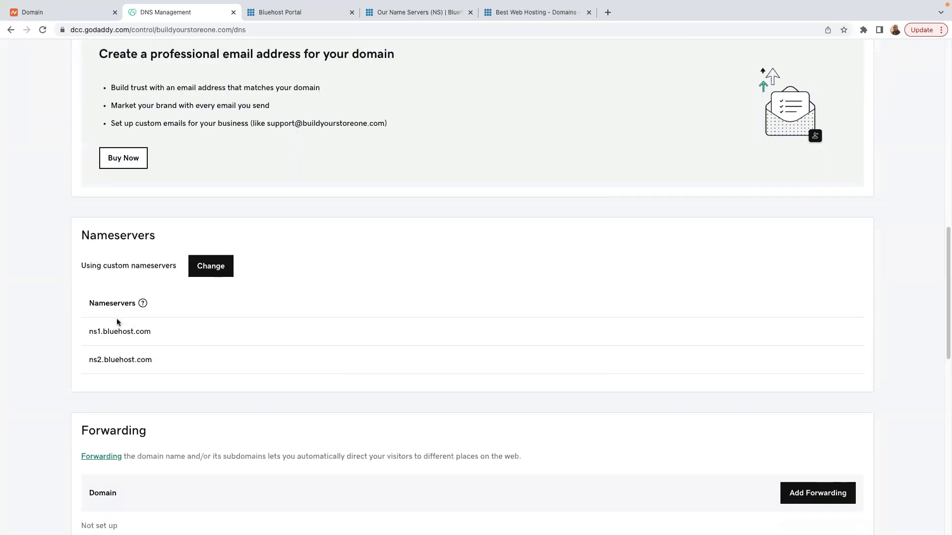
{"action": "scroll", "coordinate": [102, 335], "scroll_direction": "down", "scroll_amount": 1}
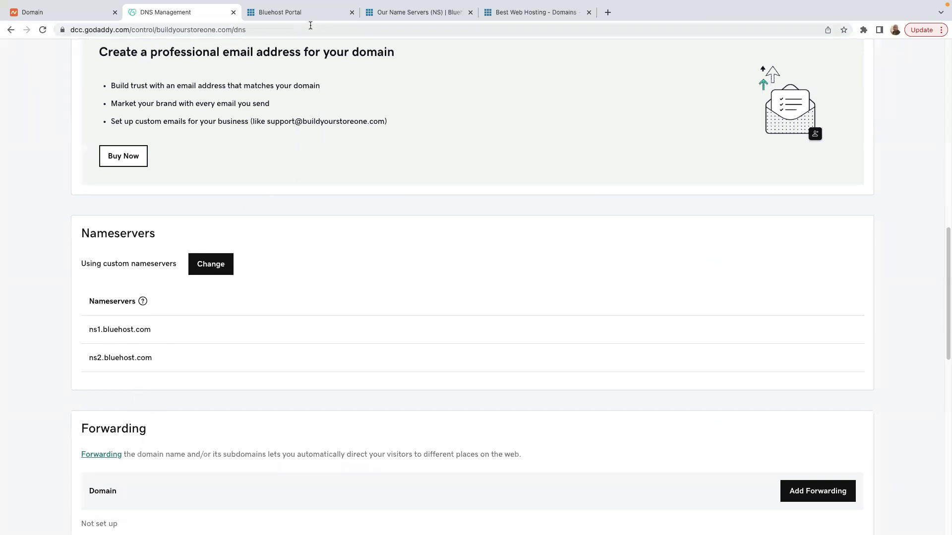
- Navigate from Bluehost Home through Domains > My Domains to the Assign Domain page
{"action": "left_click", "coordinate": [296, 13]}
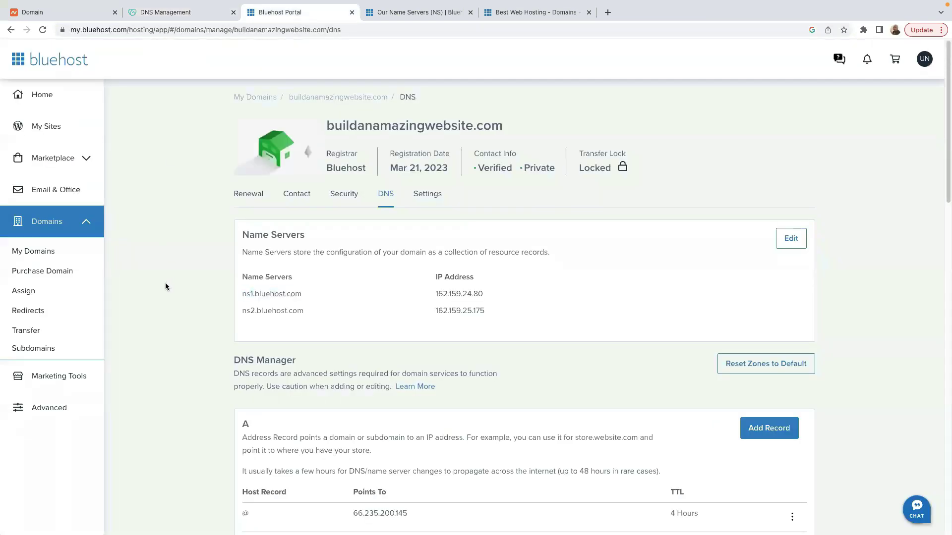
{"action": "left_click", "coordinate": [43, 95]}
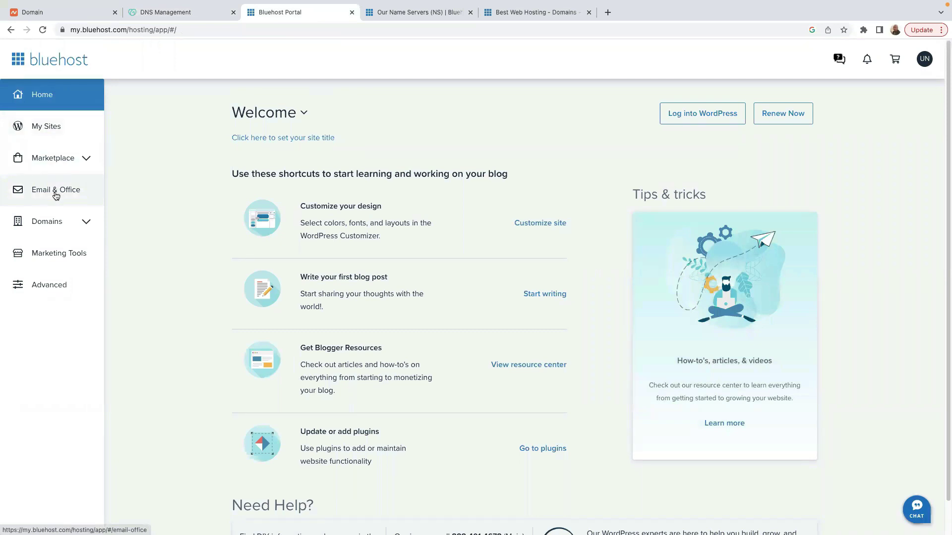
{"action": "left_click", "coordinate": [68, 223]}
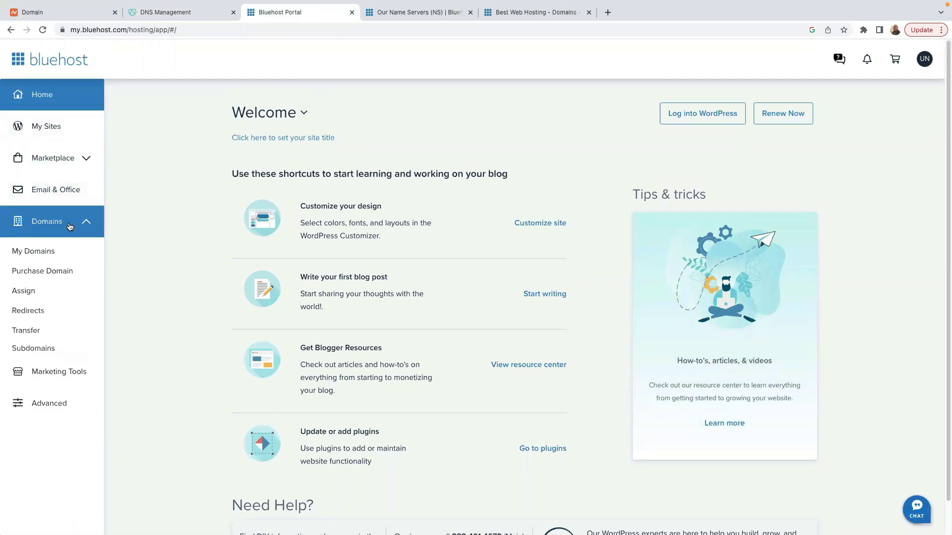
{"action": "left_click", "coordinate": [38, 252]}
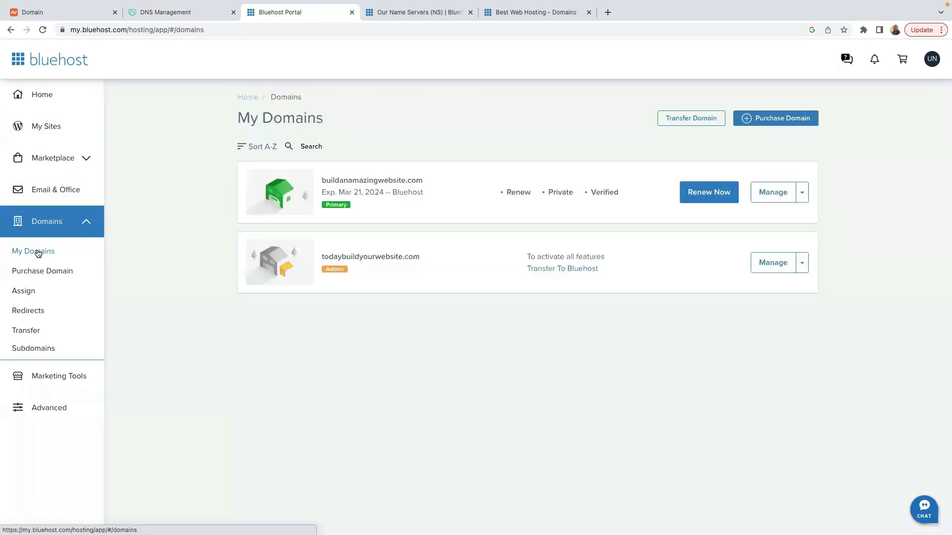
{"action": "left_click", "coordinate": [24, 293]}
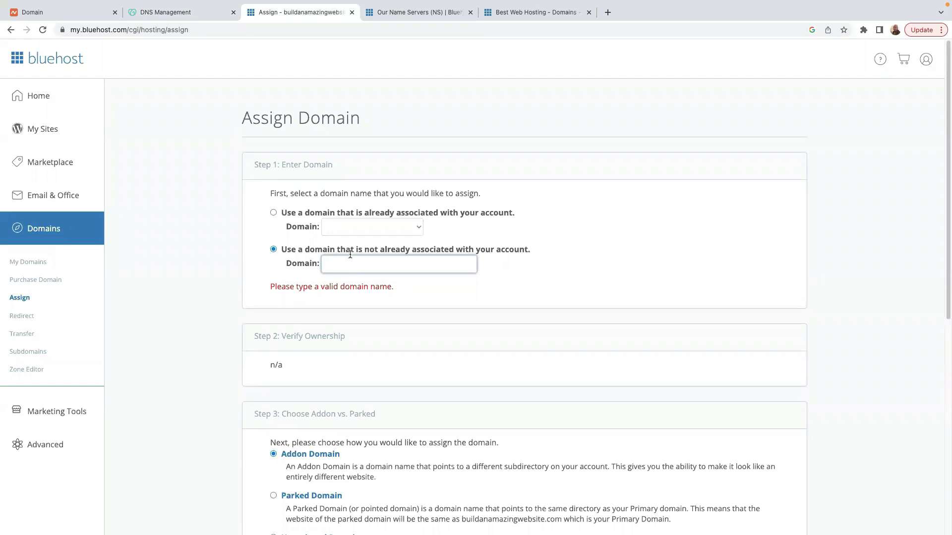
- Copy the domain name buildyourstoreone.com from GoDaddy's DNS page
{"action": "left_click", "coordinate": [165, 12]}
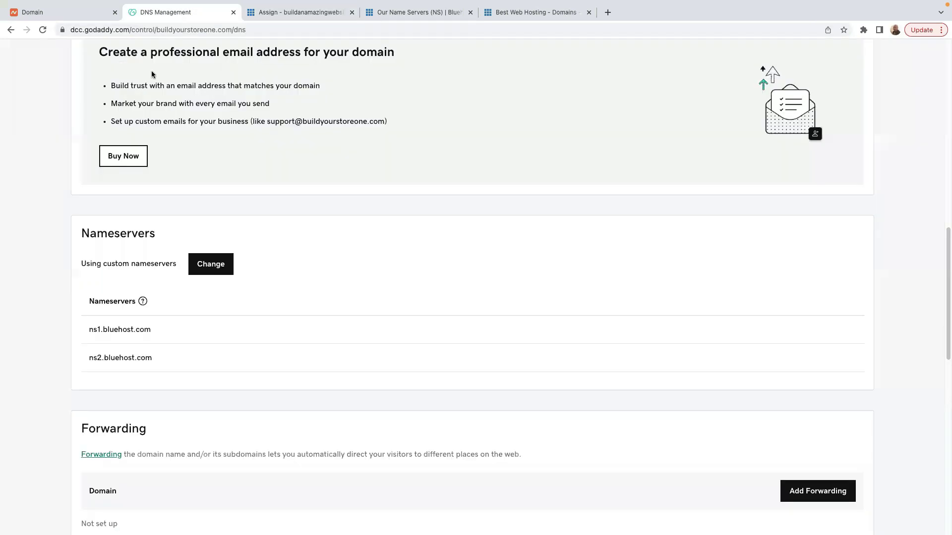
{"action": "scroll", "coordinate": [166, 163], "scroll_direction": "up", "scroll_amount": 10}
{"action": "scroll", "coordinate": [183, 196], "scroll_direction": "up", "scroll_amount": 1}
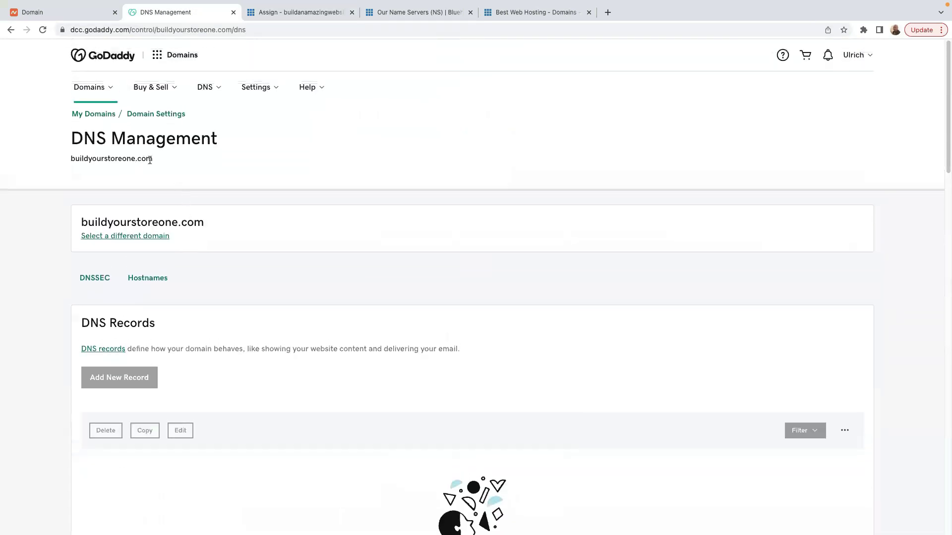
{"action": "left_click_drag", "start_coordinate": [165, 160], "coordinate": [73, 161]}
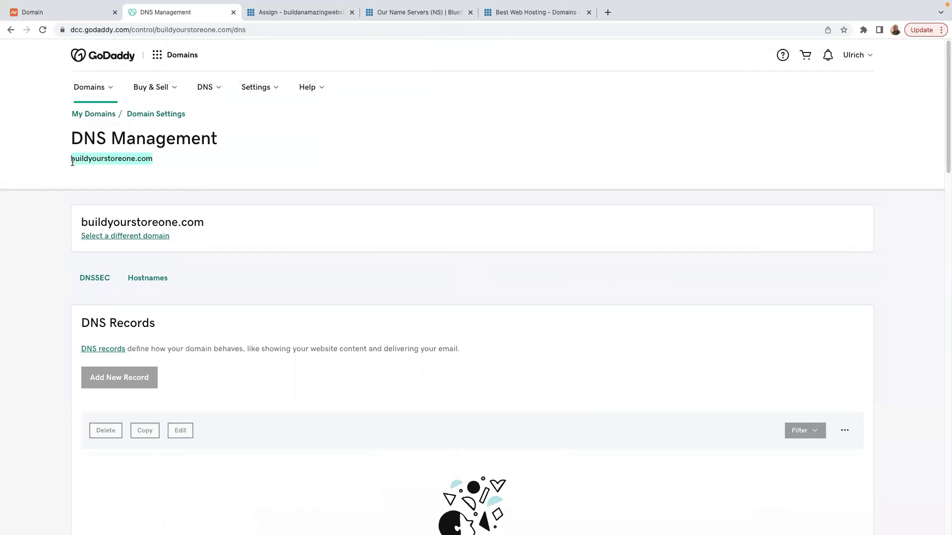
{"action": "right_click", "coordinate": [88, 159]}
{"action": "left_click", "coordinate": [112, 179]}
- Paste buildyourstoreone.com into Bluehost's Domain field and let its ownership verify
{"action": "left_click", "coordinate": [283, 17]}
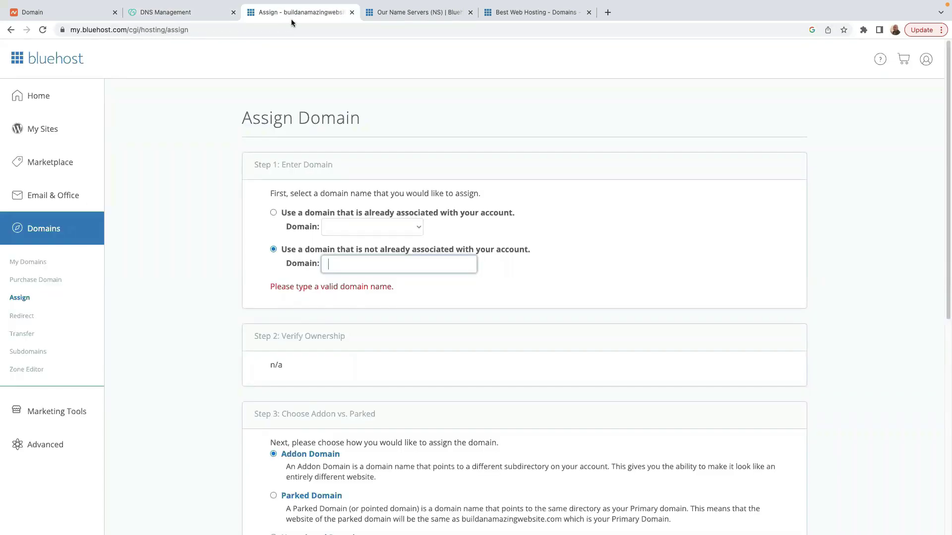
{"action": "right_click", "coordinate": [337, 265]}
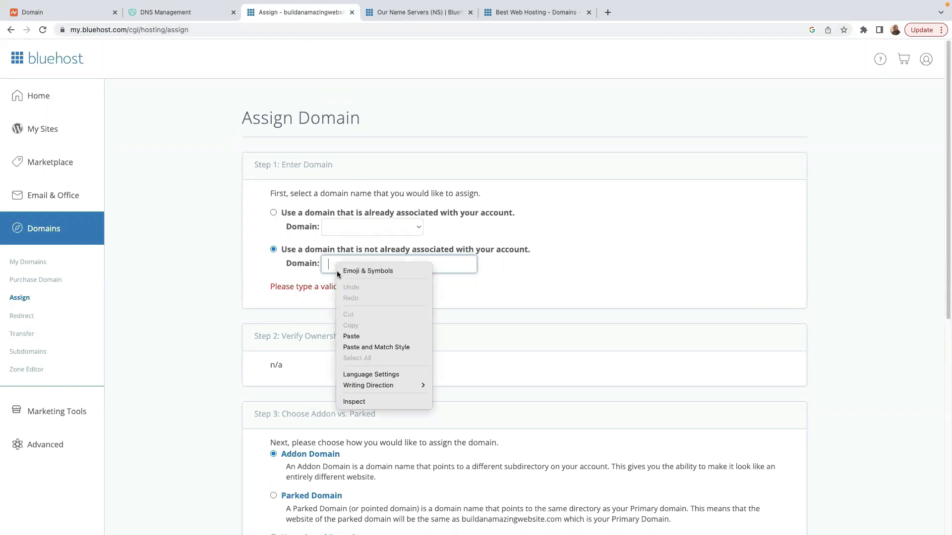
{"action": "left_click", "coordinate": [353, 336]}
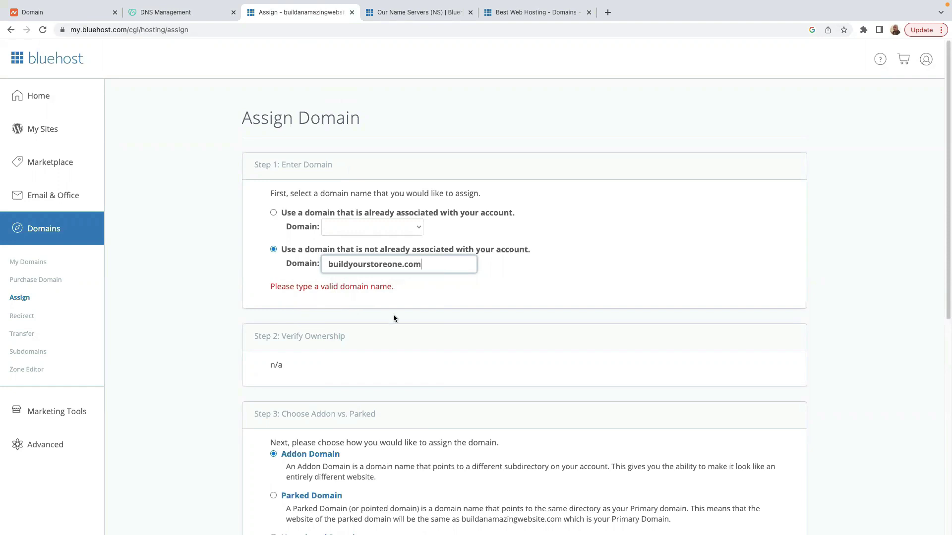
{"action": "left_click", "coordinate": [473, 281]}
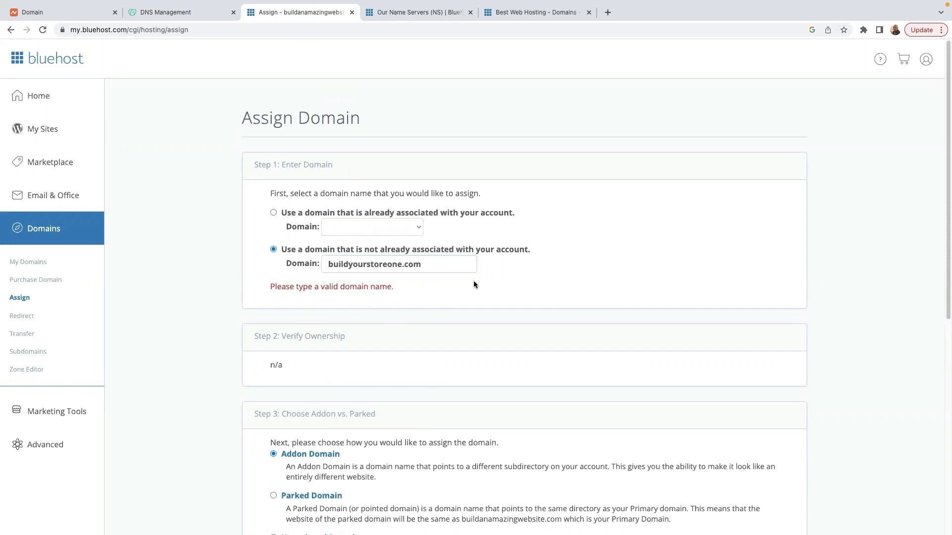
{"action": "left_click", "coordinate": [433, 266]}
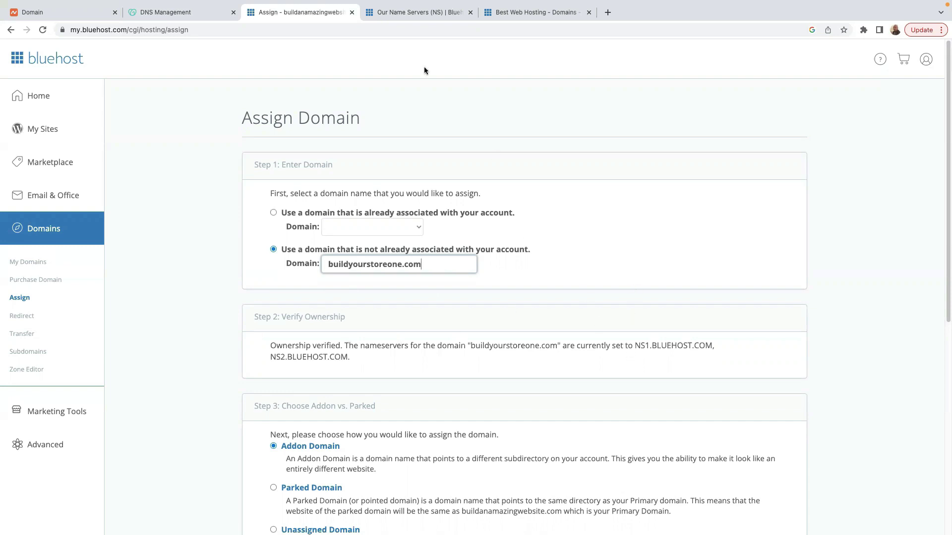
- Review buildyourstoreone.com's nameserver settings at GoDaddy
{"action": "left_click", "coordinate": [182, 12]}
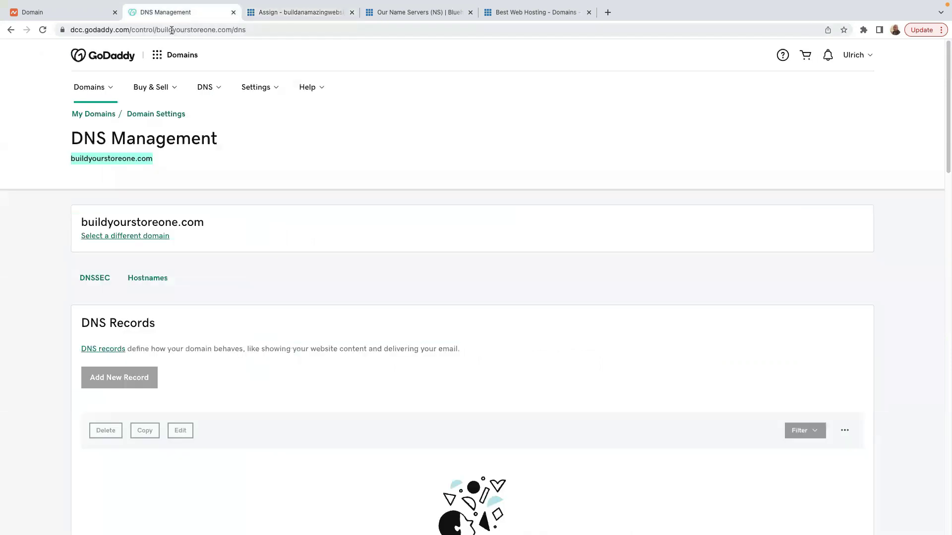
{"action": "scroll", "coordinate": [189, 257], "scroll_direction": "down", "scroll_amount": 6}
{"action": "scroll", "coordinate": [189, 257], "scroll_direction": "down", "scroll_amount": 6}
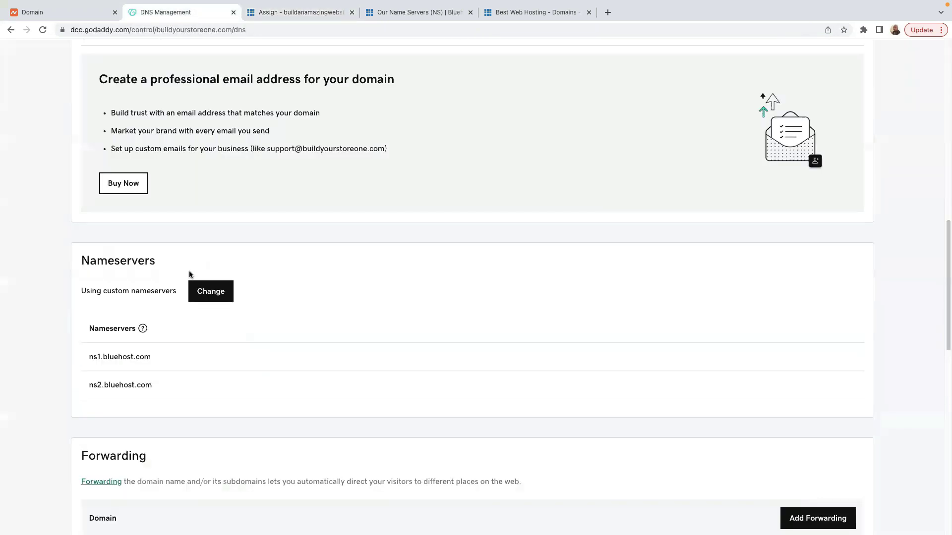
- Assign buildyourstoreone.com as an Addon Domain with a new buildyourstoreone directory
{"action": "left_click", "coordinate": [299, 12]}
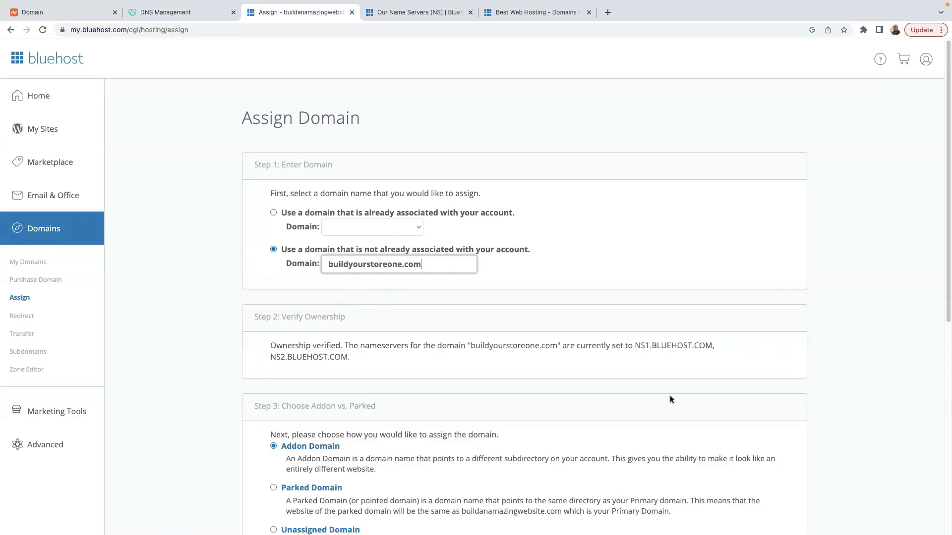
{"action": "scroll", "coordinate": [354, 395], "scroll_direction": "down", "scroll_amount": 2}
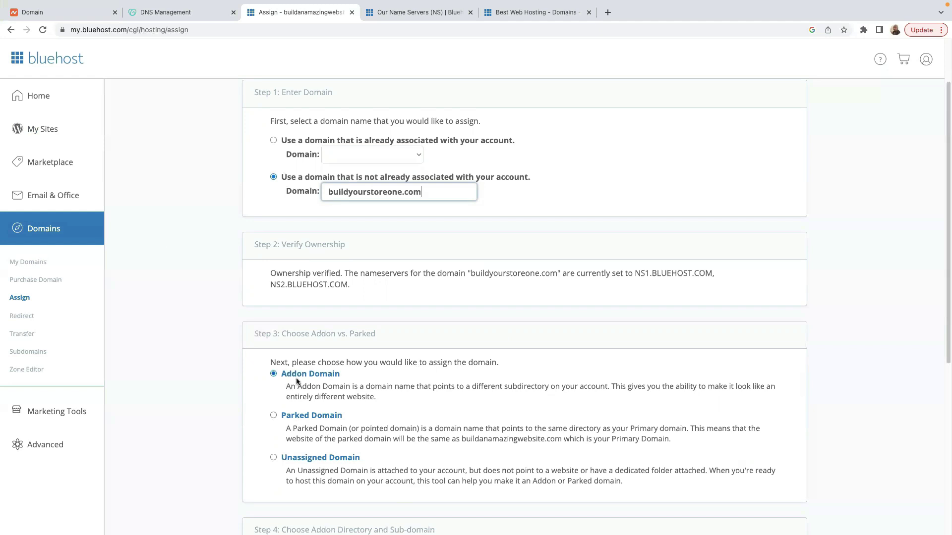
{"action": "scroll", "coordinate": [357, 389], "scroll_direction": "down", "scroll_amount": 3}
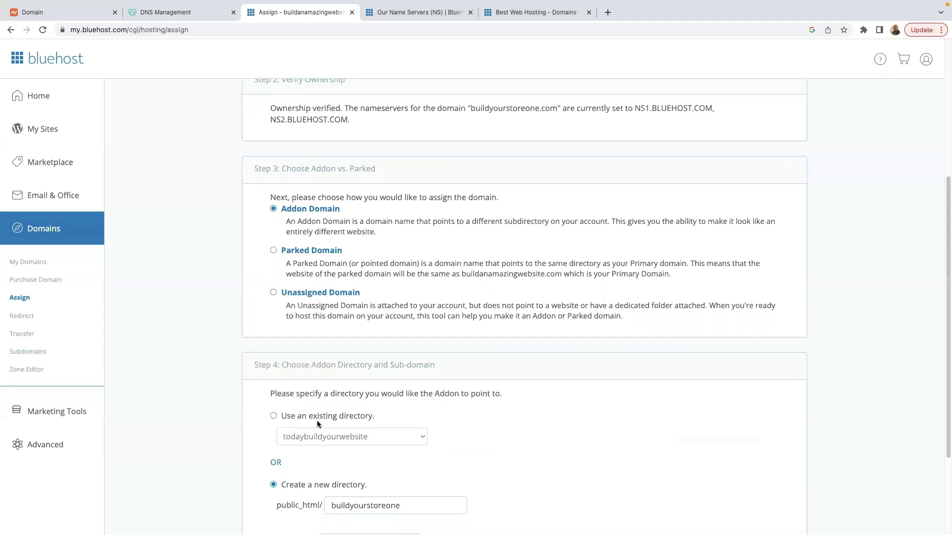
{"action": "scroll", "coordinate": [308, 419], "scroll_direction": "down", "scroll_amount": 1}
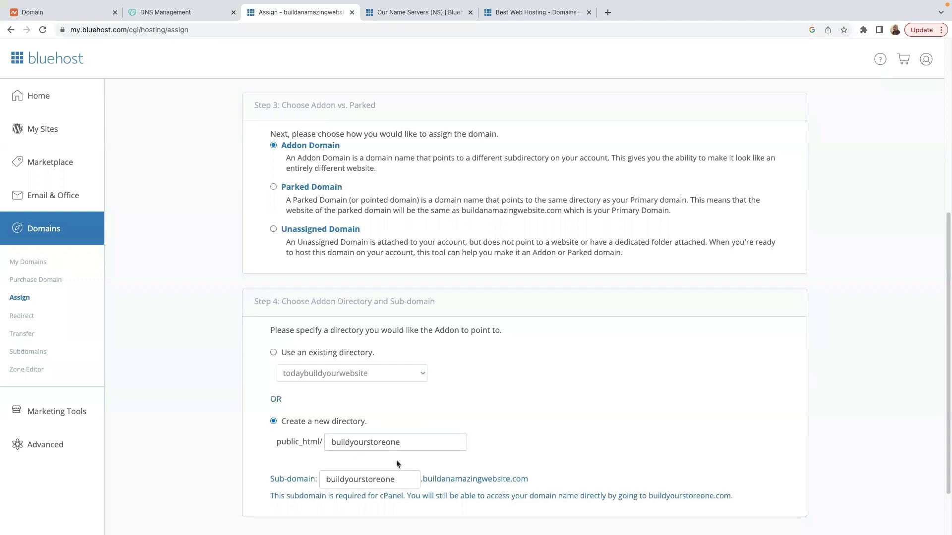
{"action": "scroll", "coordinate": [436, 448], "scroll_direction": "up", "scroll_amount": 3}
{"action": "scroll", "coordinate": [437, 448], "scroll_direction": "down", "scroll_amount": 4}
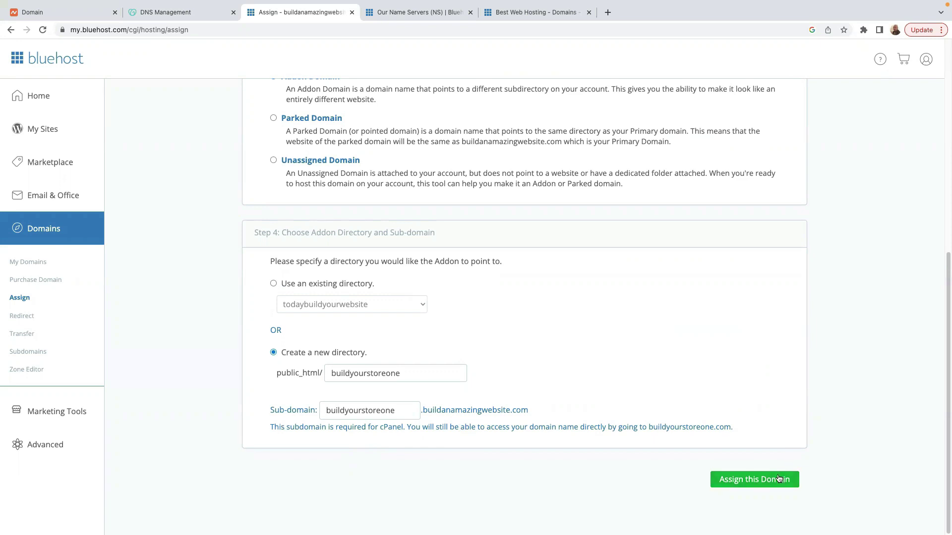
{"action": "left_click", "coordinate": [750, 485]}
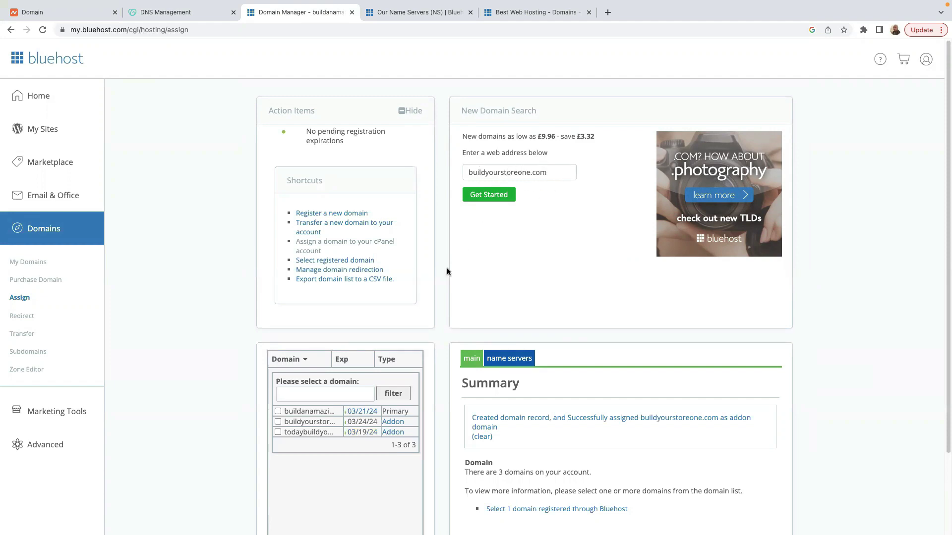
- Show My Domains, where buildyourstoreone.com is listed as an Addon domain
{"action": "scroll", "coordinate": [447, 268], "scroll_direction": "down", "scroll_amount": 2}
{"action": "scroll", "coordinate": [445, 255], "scroll_direction": "up", "scroll_amount": 2}
{"action": "left_click", "coordinate": [29, 266]}
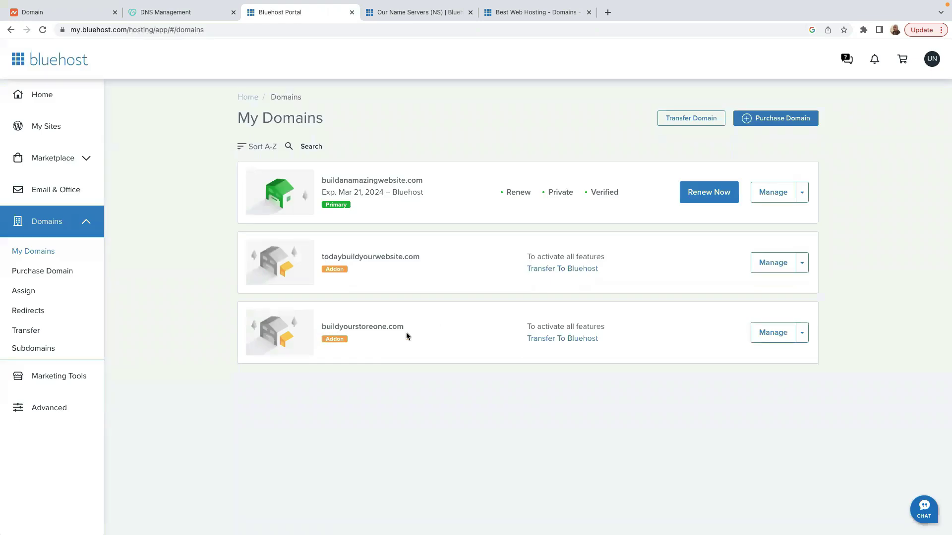
- From My Sites, start adding a new WordPress site
{"action": "left_click", "coordinate": [39, 129]}
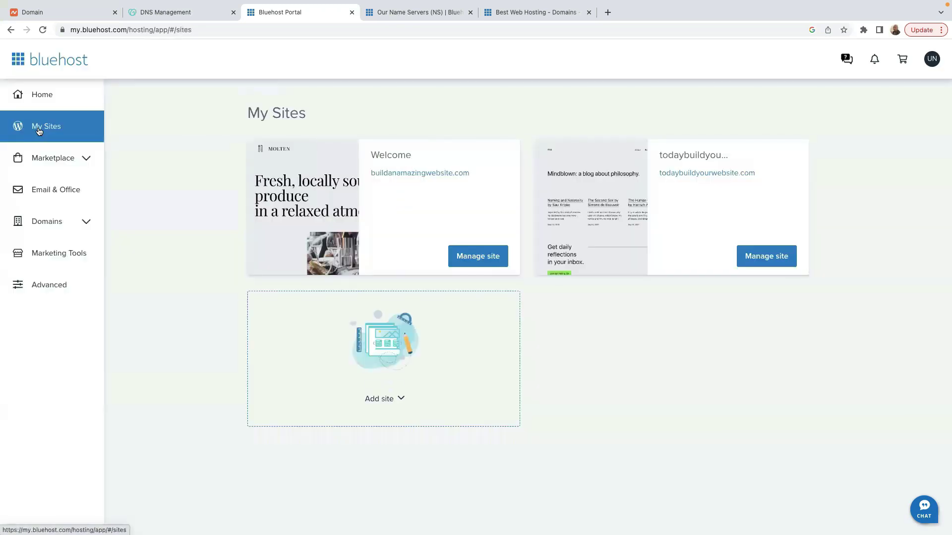
{"action": "left_click", "coordinate": [379, 398]}
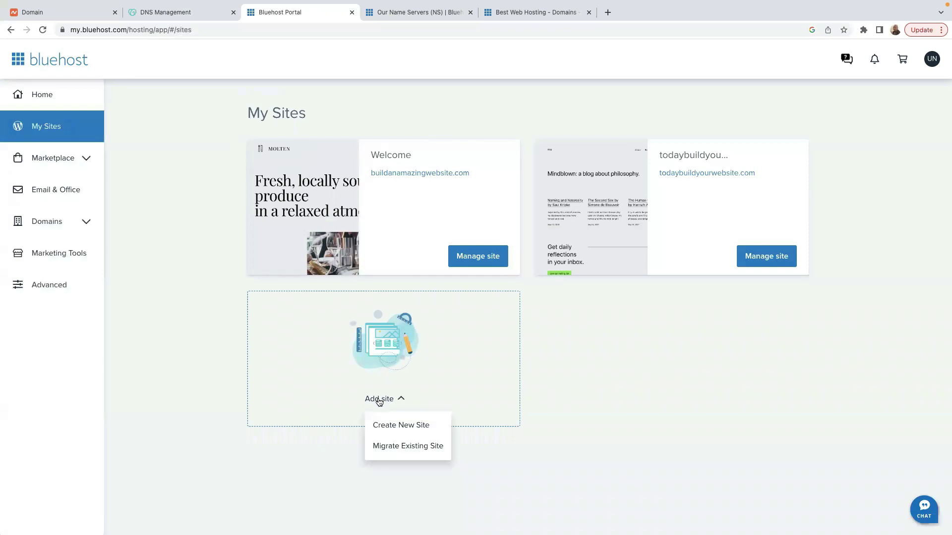
{"action": "left_click", "coordinate": [398, 425]}
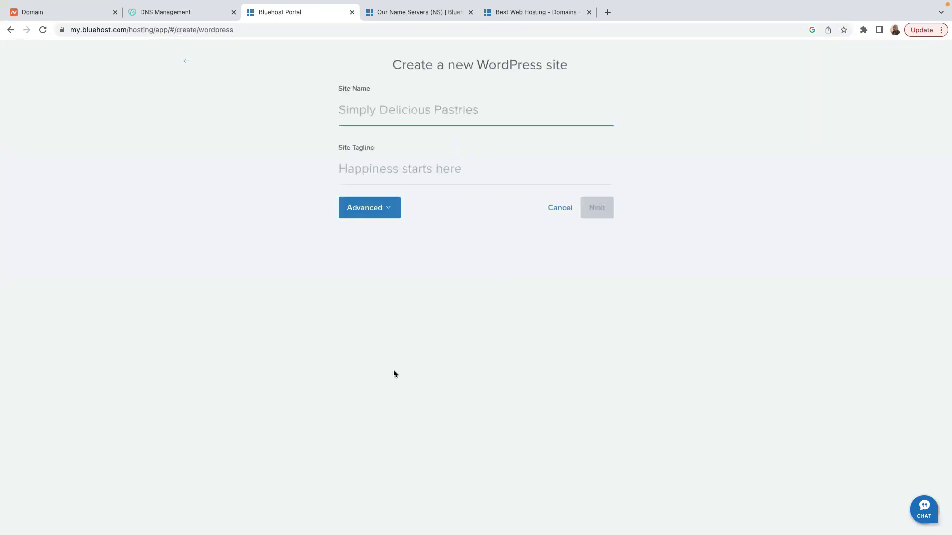
{"action": "left_click", "coordinate": [10, 30]}
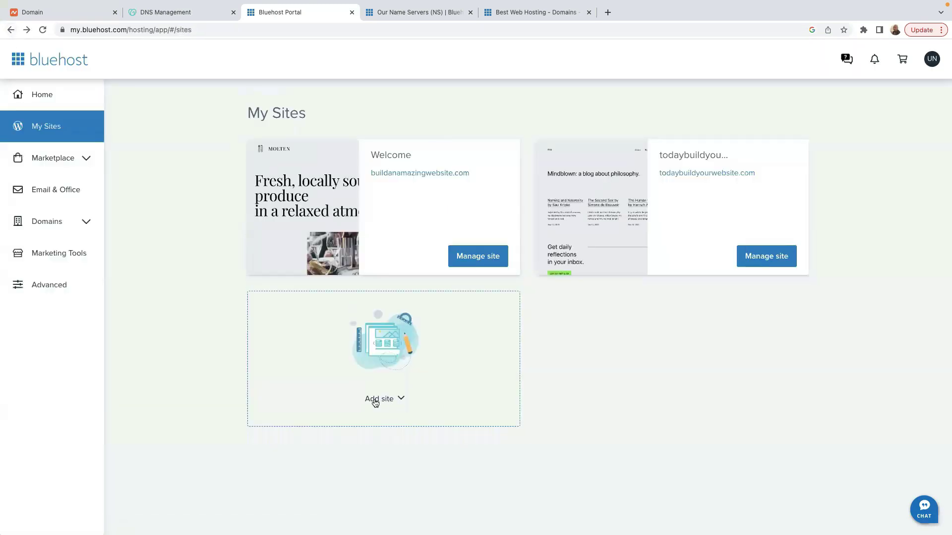
{"action": "left_click", "coordinate": [387, 400]}
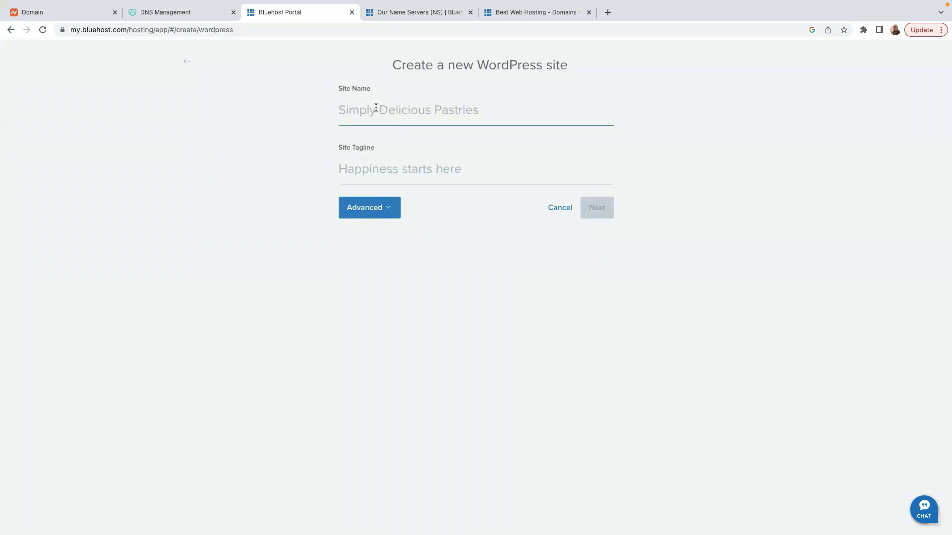
- Name the site 'Buildyourstore' with tagline 'Build an amazing store today'
{"action": "type", "text": "Buildm"}
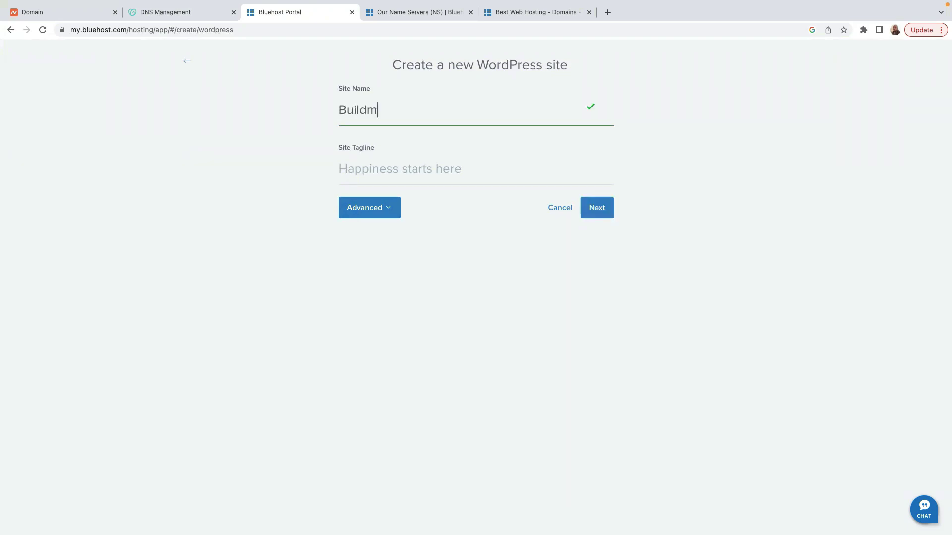
{"action": "key", "text": "BackSpace"}
{"action": "type", "text": "yourstore"}
{"action": "key", "text": "Tab"}
{"action": "type", "text": "Build an amazing store today"}
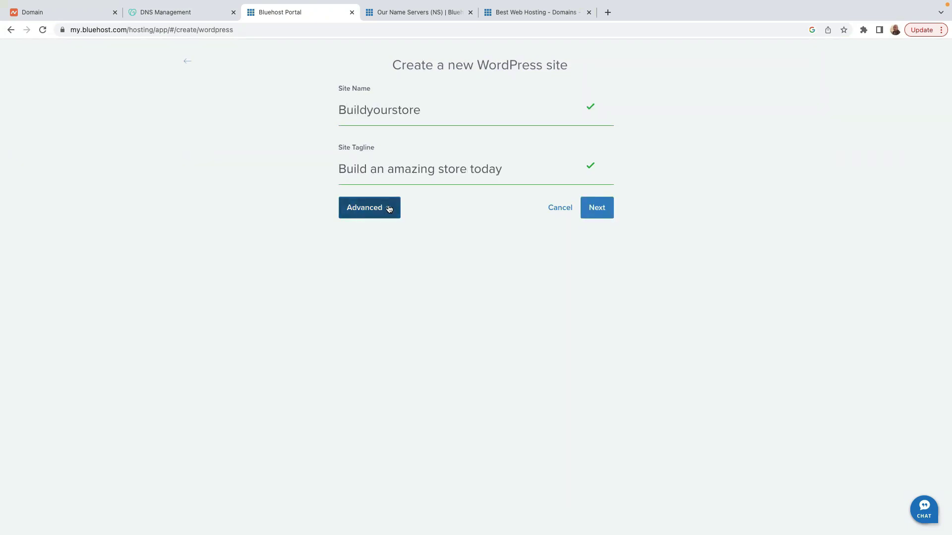
{"action": "left_click", "coordinate": [390, 212]}
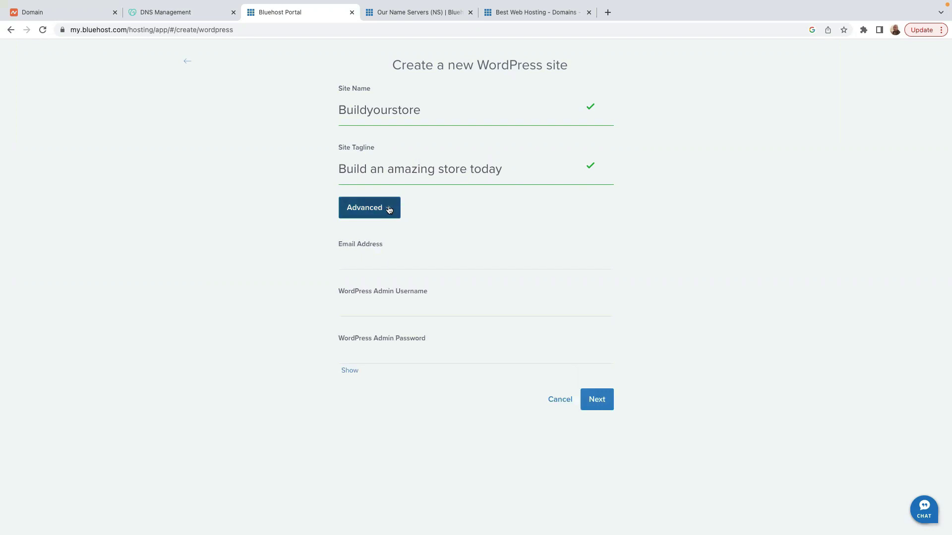
{"action": "left_click", "coordinate": [389, 209]}
{"action": "left_click", "coordinate": [389, 209]}
{"action": "left_click", "coordinate": [389, 210]}
{"action": "left_click", "coordinate": [601, 213]}
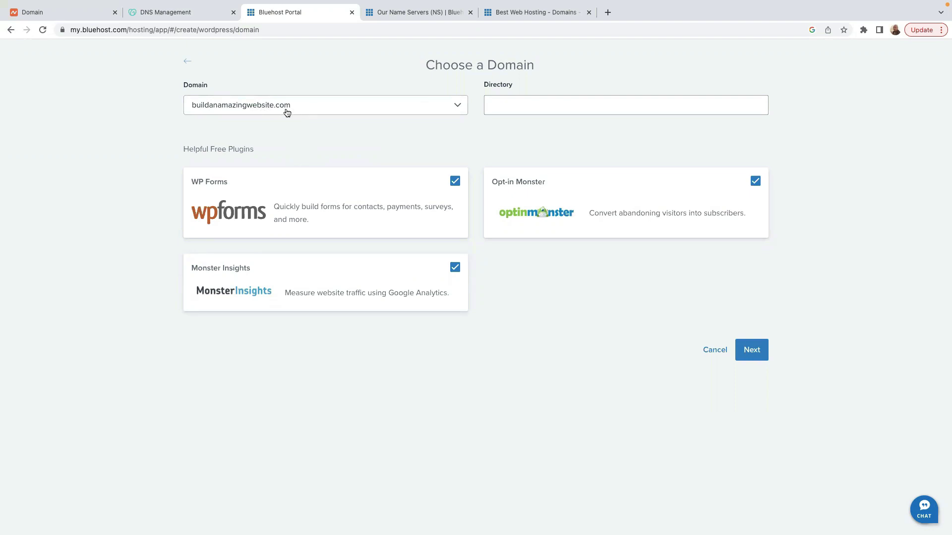
- Choose buildyourstoreone.com, skip WP Forms, Monster Insights and Opt-in Monster, and install
{"action": "left_click", "coordinate": [323, 107]}
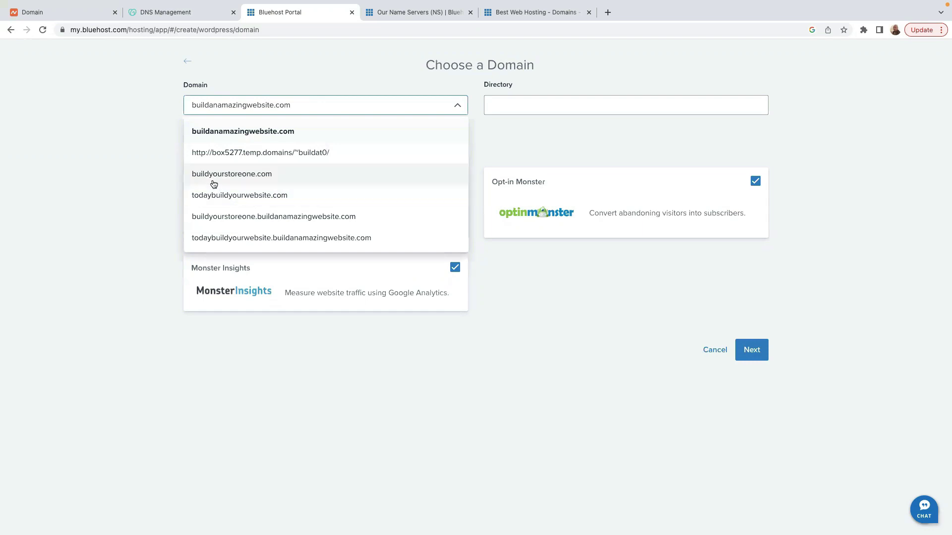
{"action": "left_click", "coordinate": [247, 178]}
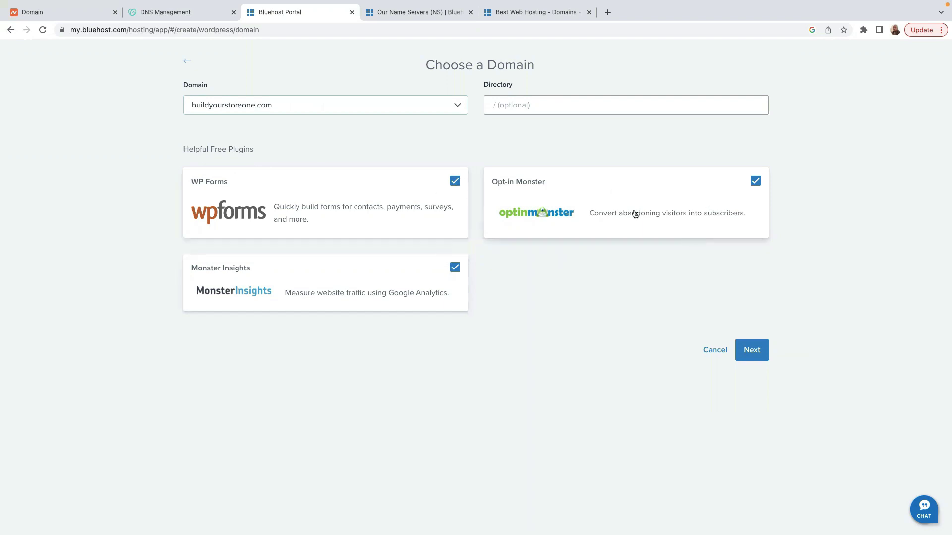
{"action": "left_click", "coordinate": [455, 182]}
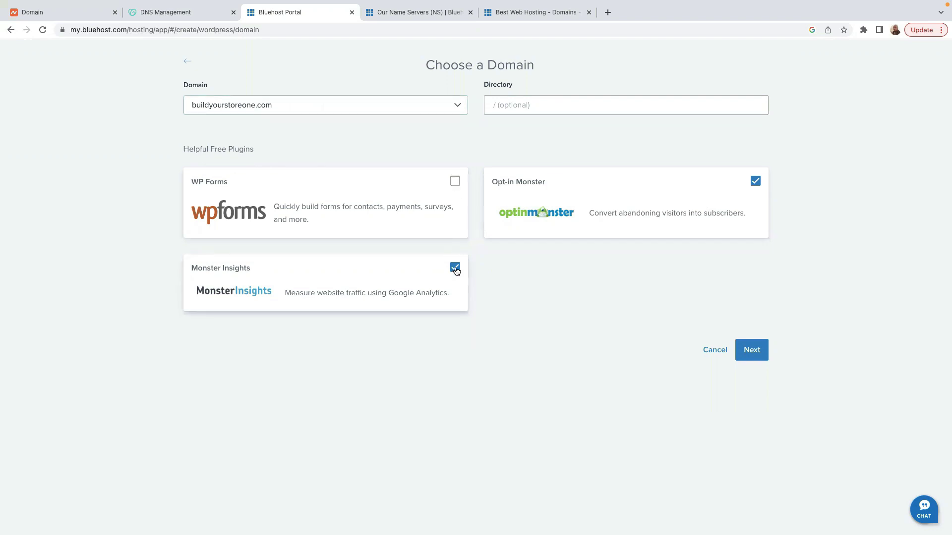
{"action": "left_click", "coordinate": [455, 268]}
{"action": "left_click", "coordinate": [755, 182]}
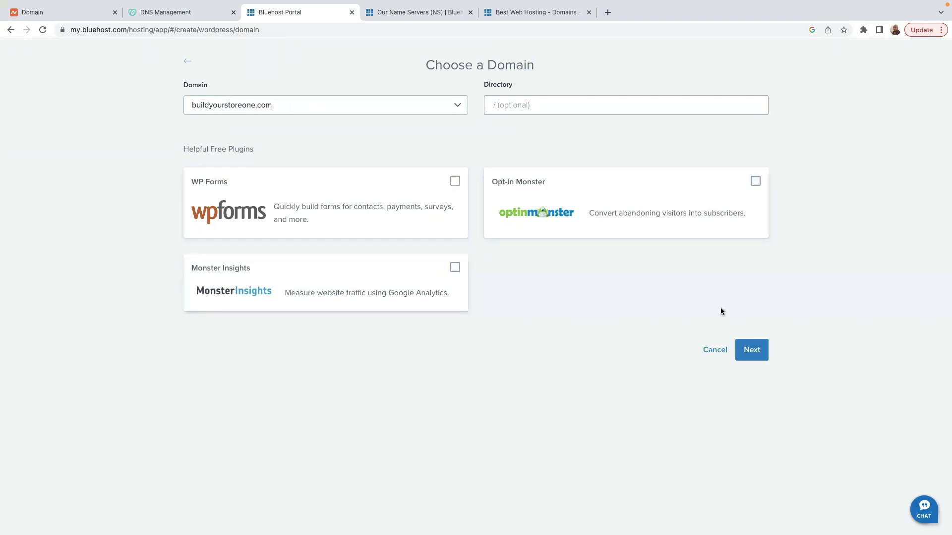
{"action": "left_click", "coordinate": [753, 351]}
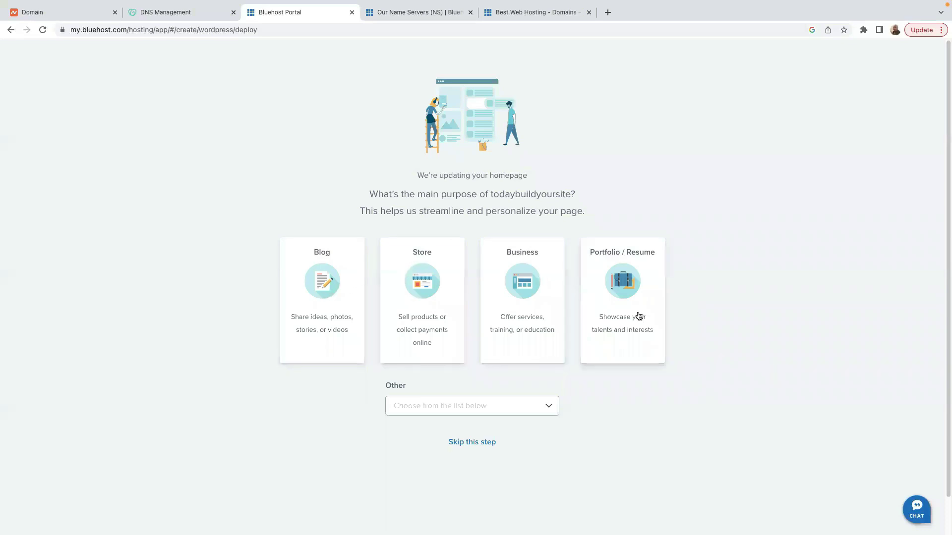
- Skip the site-purpose question and copy the generated WordPress admin password
{"action": "left_click", "coordinate": [477, 442]}
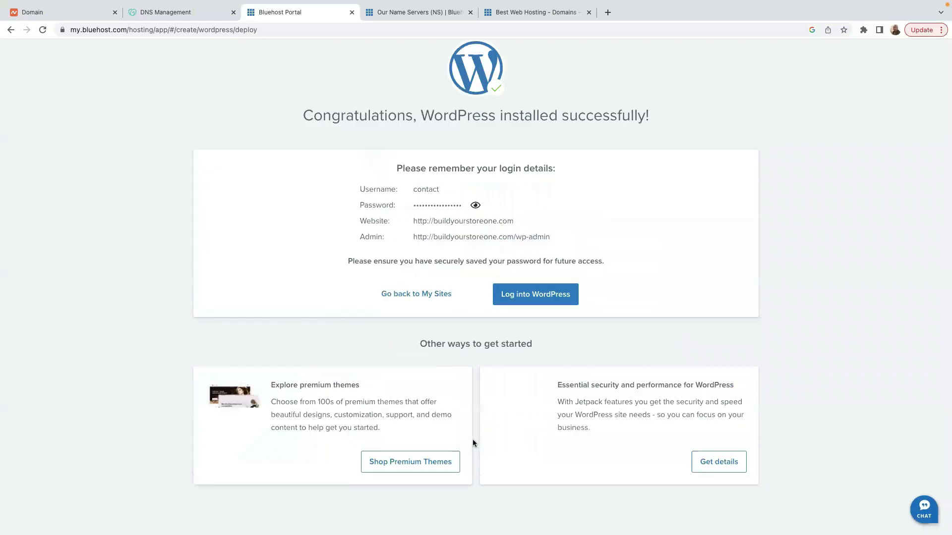
{"action": "left_click", "coordinate": [475, 205]}
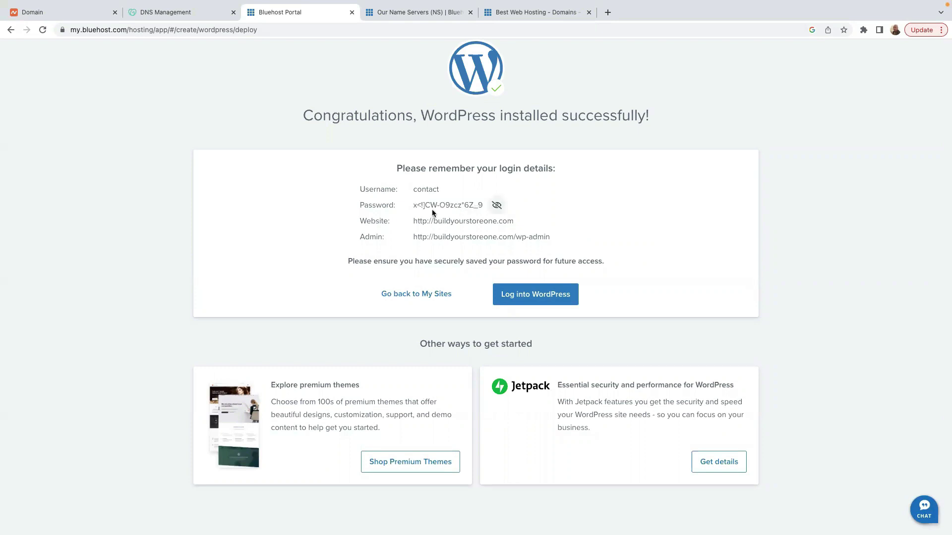
{"action": "left_click_drag", "start_coordinate": [412, 206], "coordinate": [483, 206]}
{"action": "right_click", "coordinate": [474, 206]}
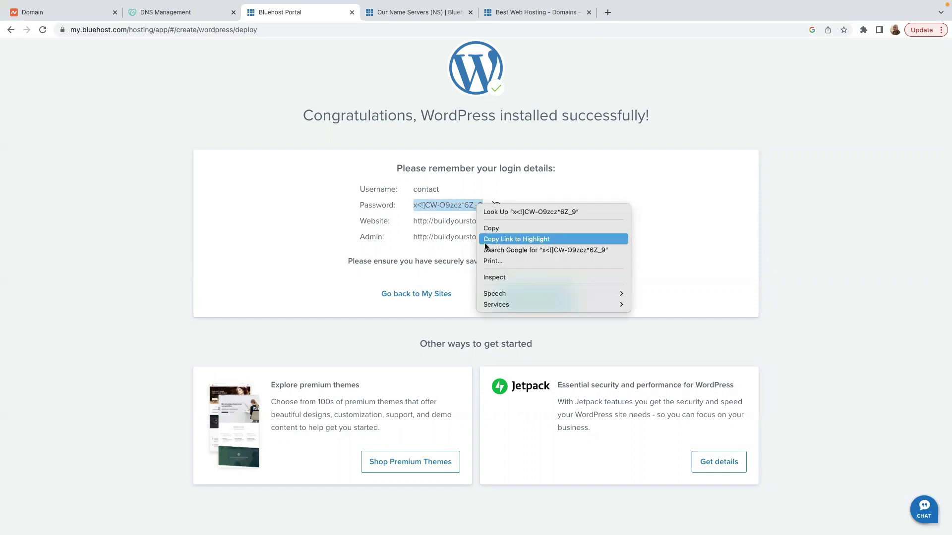
{"action": "left_click", "coordinate": [495, 225]}
{"action": "mouse_move", "coordinate": [2, 5]}
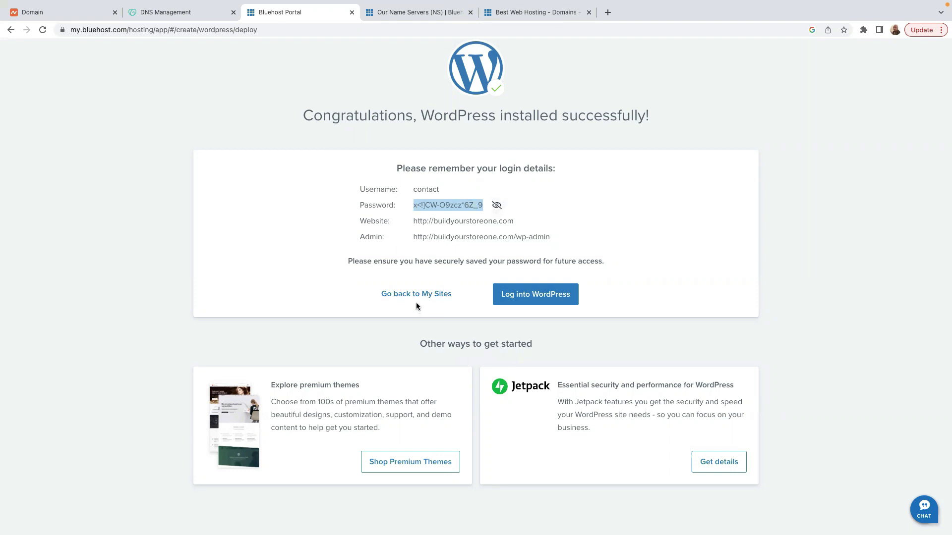
- Continue past the insecure-connection warning into wp-admin, then visit the public Coming Soon page
{"action": "left_click", "coordinate": [536, 297]}
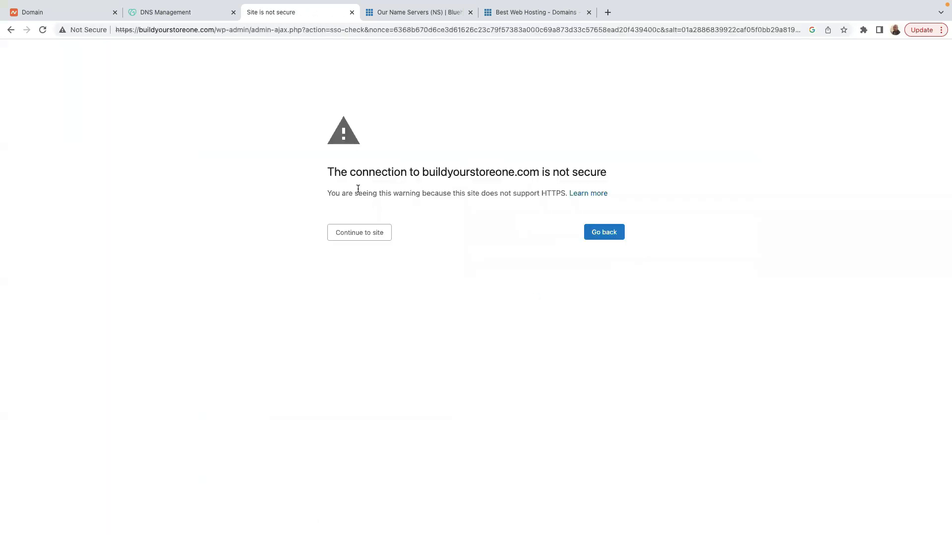
{"action": "left_click", "coordinate": [359, 241]}
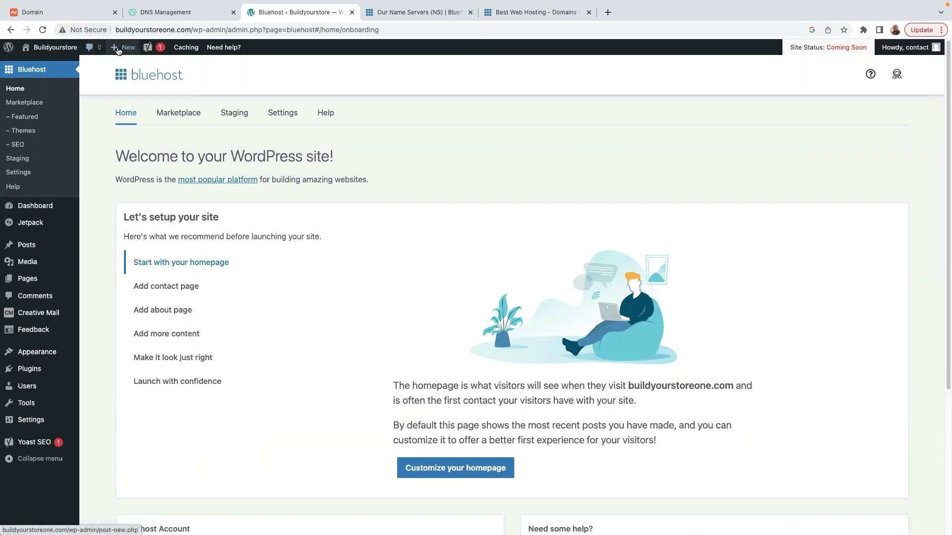
{"action": "mouse_move", "coordinate": [56, 53]}
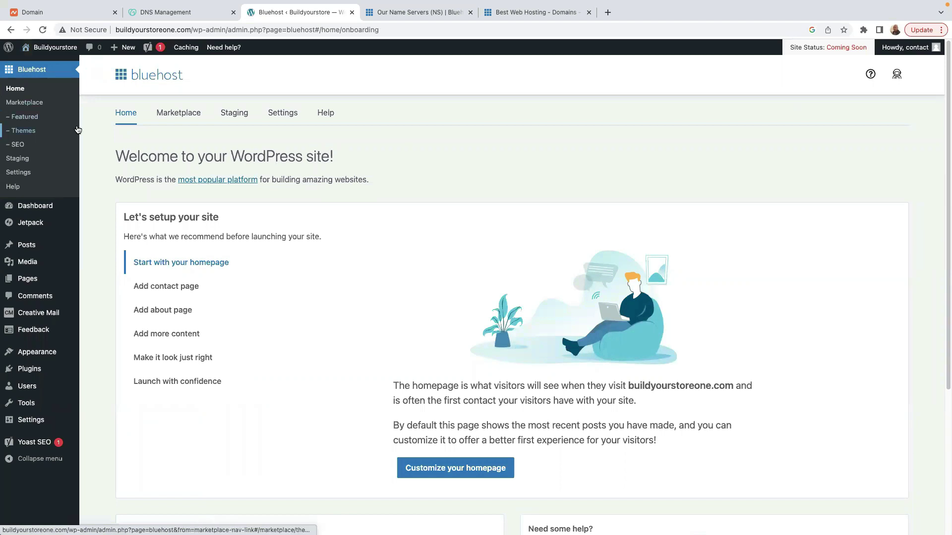
{"action": "left_click", "coordinate": [99, 353]}
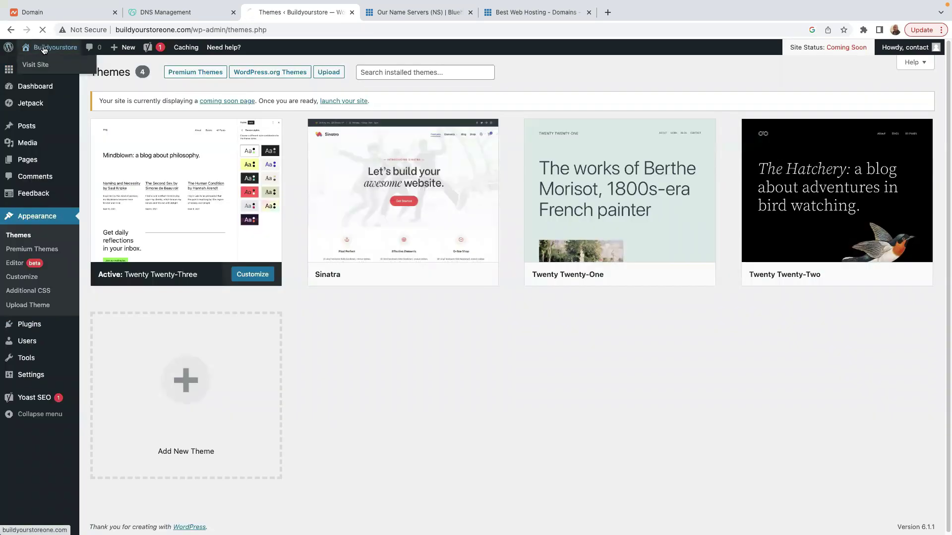
{"action": "left_click", "coordinate": [44, 48]}
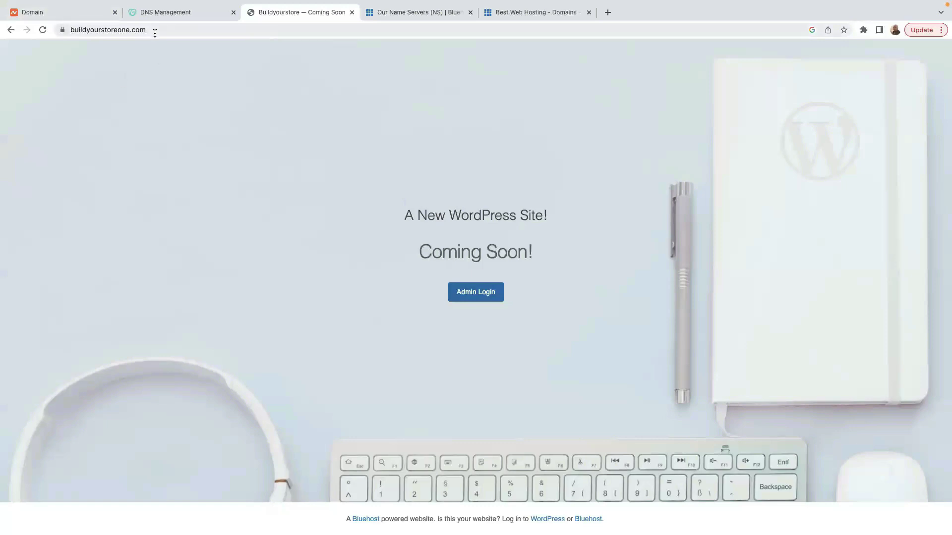
- Go to buildyourstoreone.com/wp-admin to reach the login page
{"action": "left_click", "coordinate": [196, 31]}
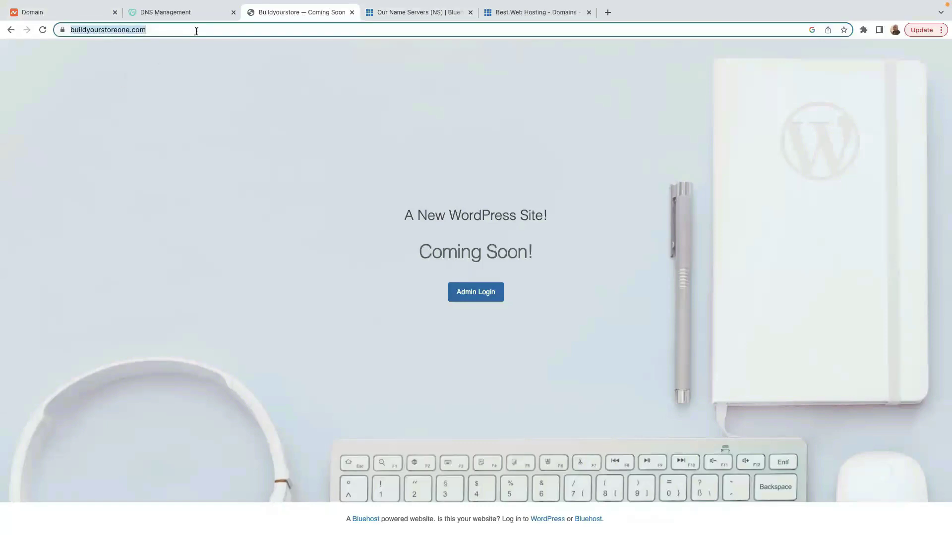
{"action": "left_click", "coordinate": [197, 26]}
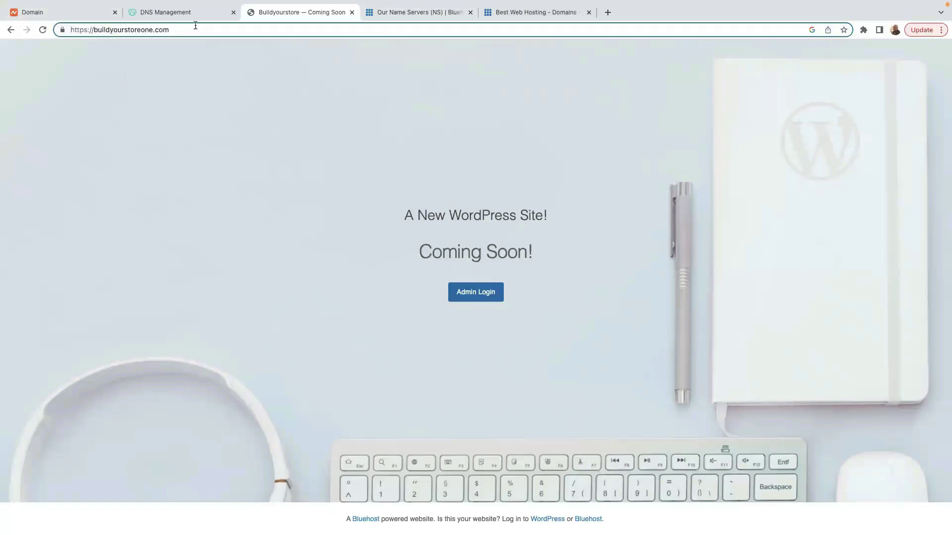
{"action": "type", "text": "/"}
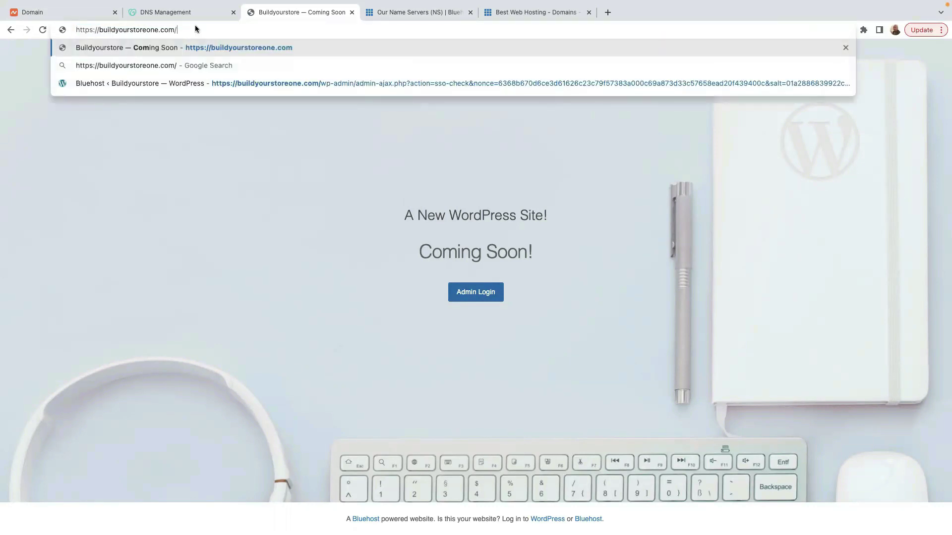
{"action": "type", "text": "wp"}
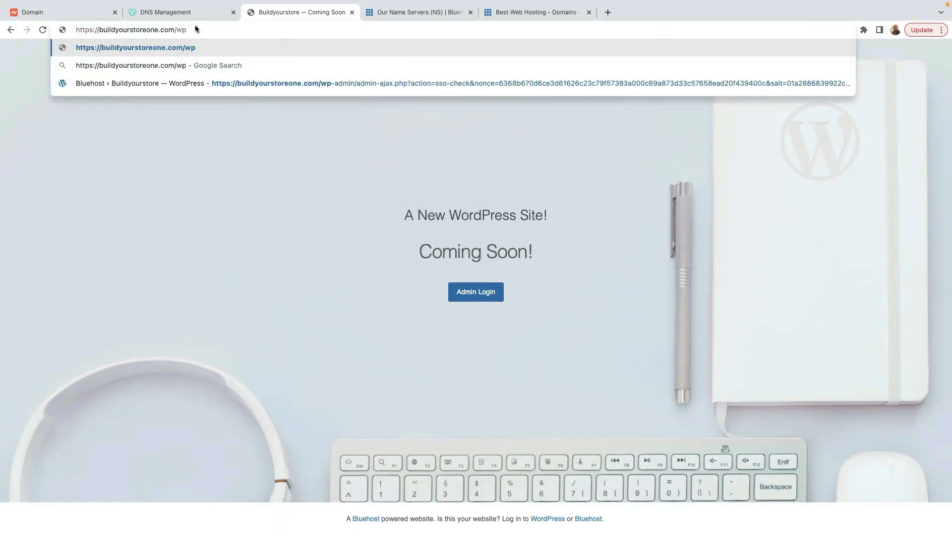
{"action": "type", "text": "-admin"}
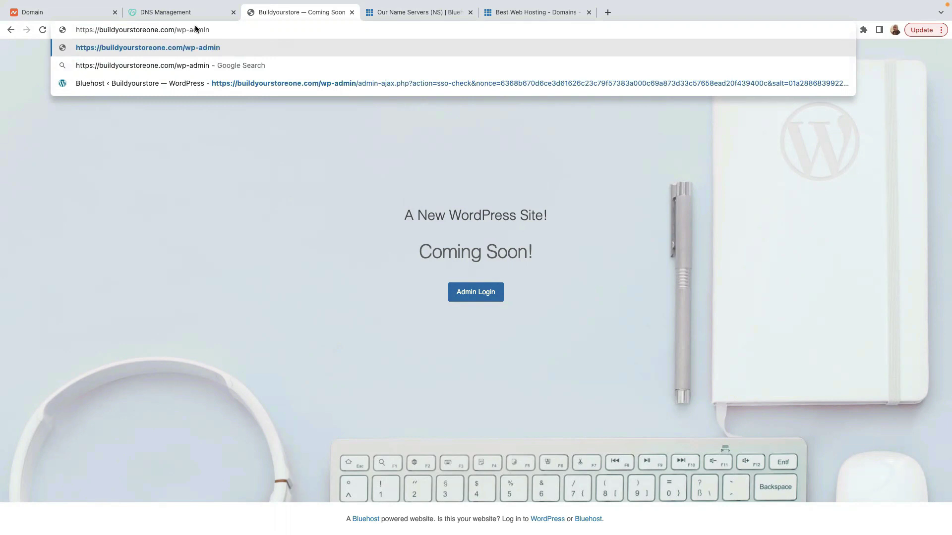
{"action": "key", "text": "Return"}
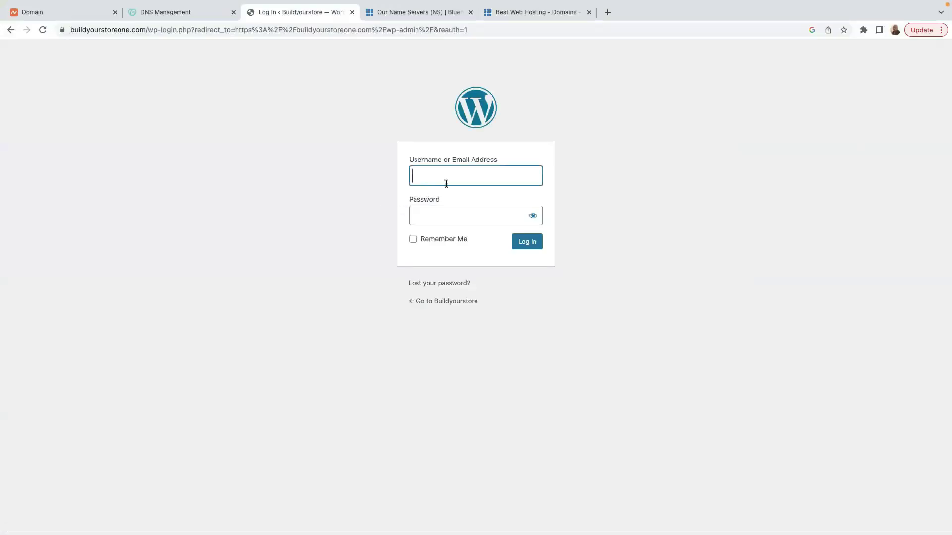
- Log in with the account username and the copied admin password
{"action": "type", "text": "contact"}
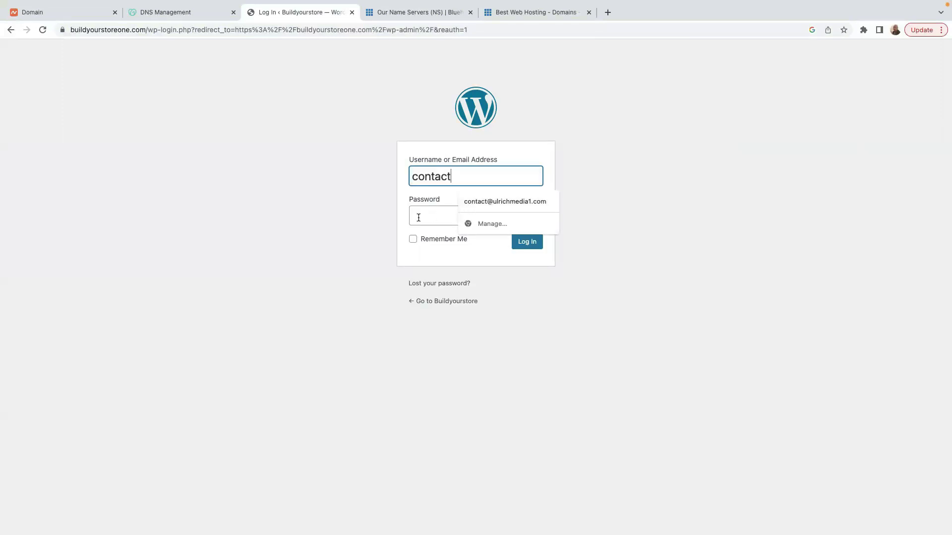
{"action": "right_click", "coordinate": [418, 217]}
{"action": "left_click", "coordinate": [442, 317]}
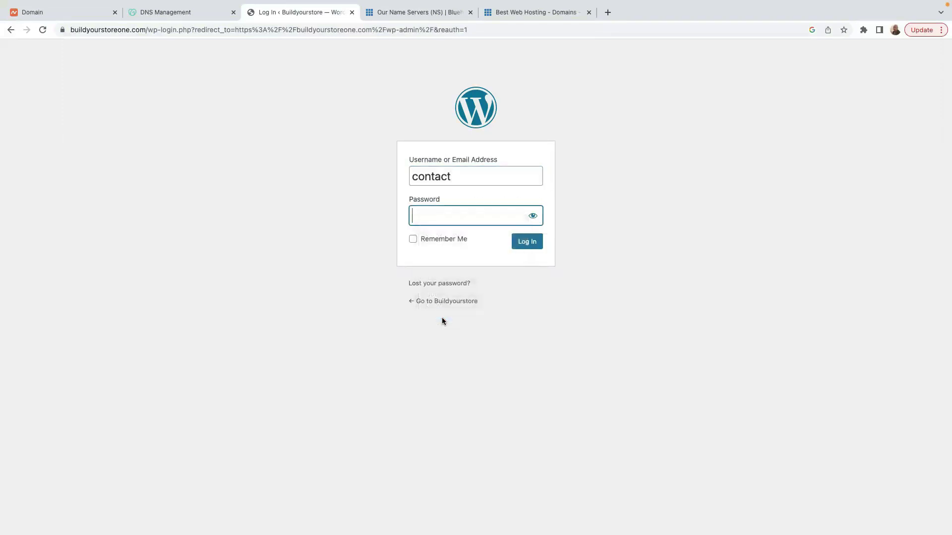
{"action": "left_click", "coordinate": [533, 215]}
{"action": "left_click", "coordinate": [528, 245]}
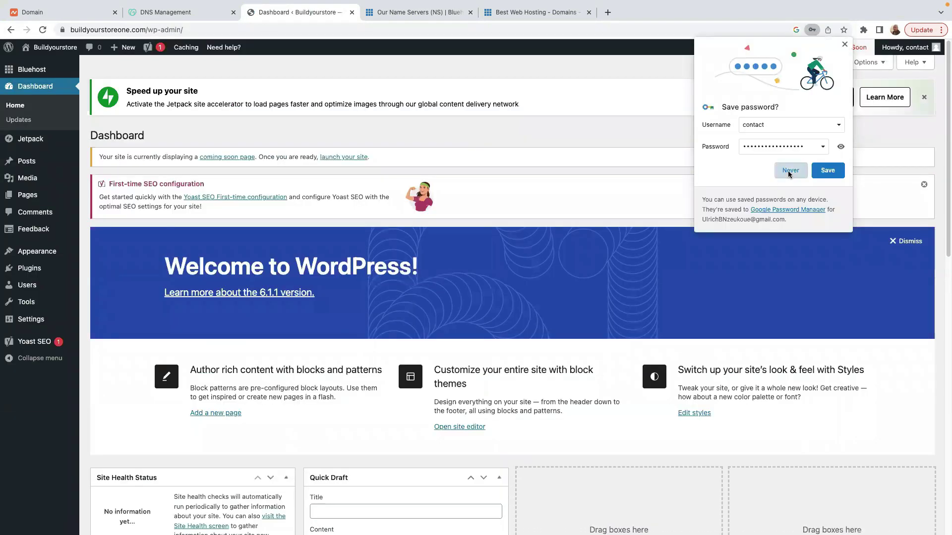
- Decline saving the browser password and open the user's Edit Profile page
{"action": "left_click", "coordinate": [789, 171]}
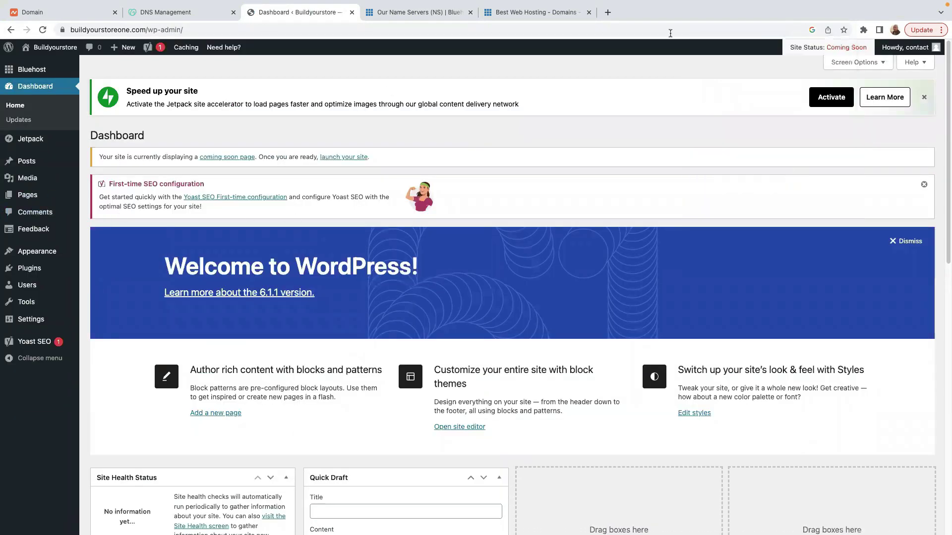
{"action": "mouse_move", "coordinate": [927, 48]}
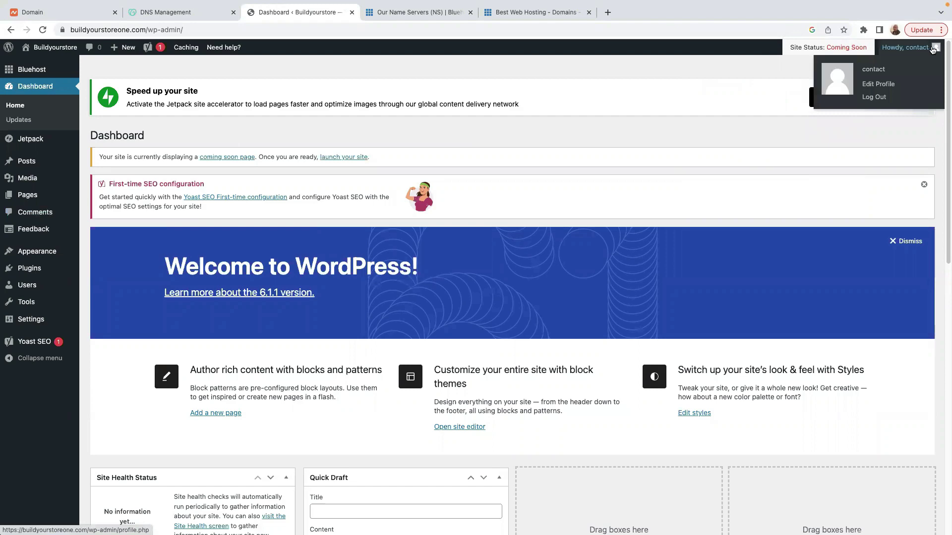
{"action": "left_click", "coordinate": [873, 84]}
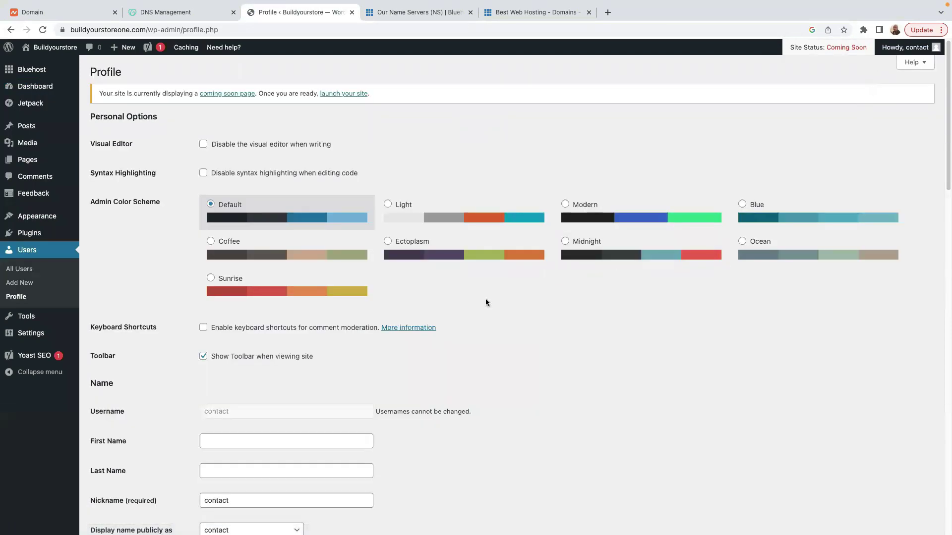
- Replace the Nickname with the owner's full name, capitalising the surname's first letter
{"action": "scroll", "coordinate": [328, 361], "scroll_direction": "down", "scroll_amount": 3}
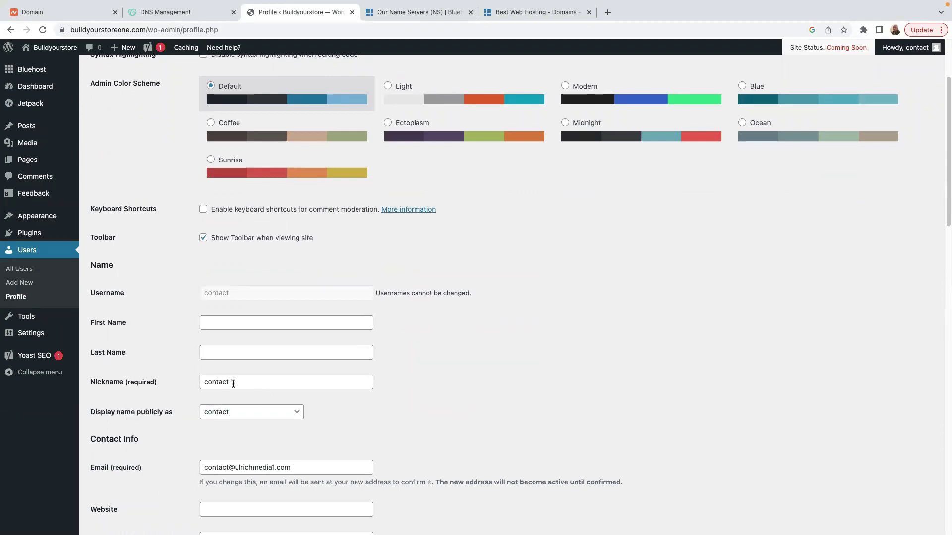
{"action": "left_click", "coordinate": [287, 414]}
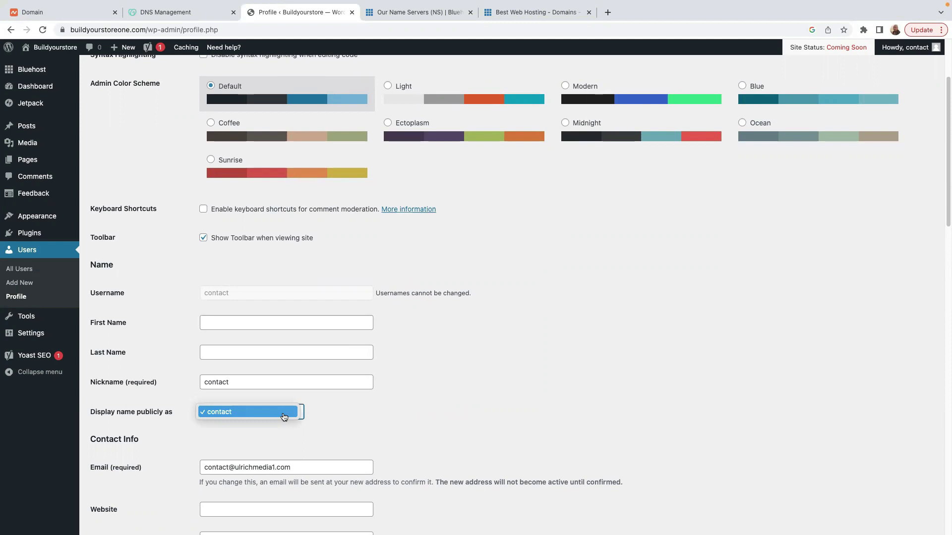
{"action": "left_click", "coordinate": [435, 414]}
{"action": "left_click_drag", "start_coordinate": [247, 382], "coordinate": [143, 370]}
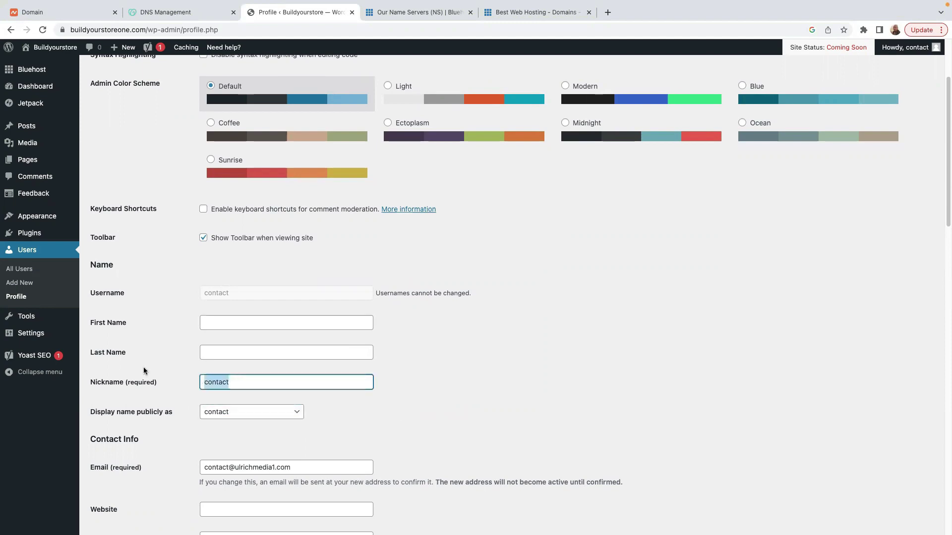
{"action": "key", "text": "BackSpace"}
{"action": "type", "text": "U"}
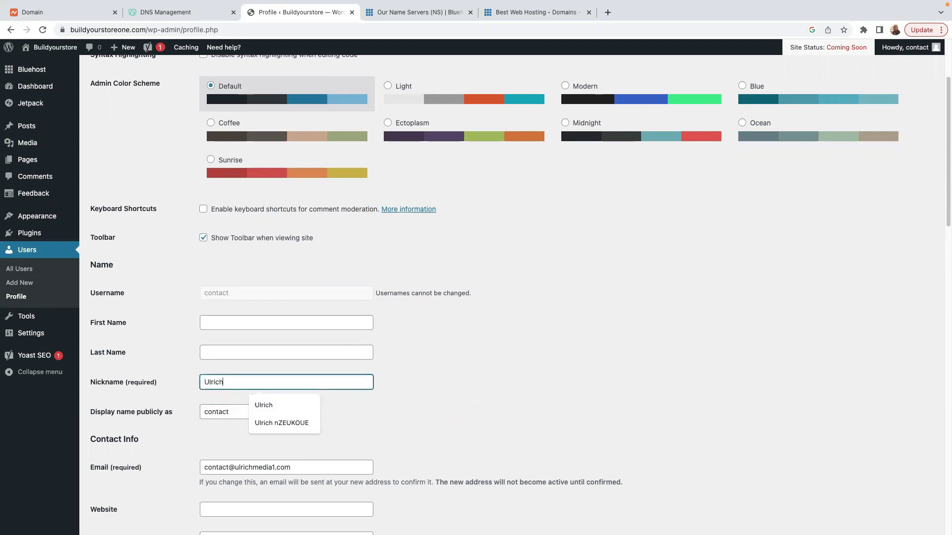
{"action": "type", "text": "lrich"}
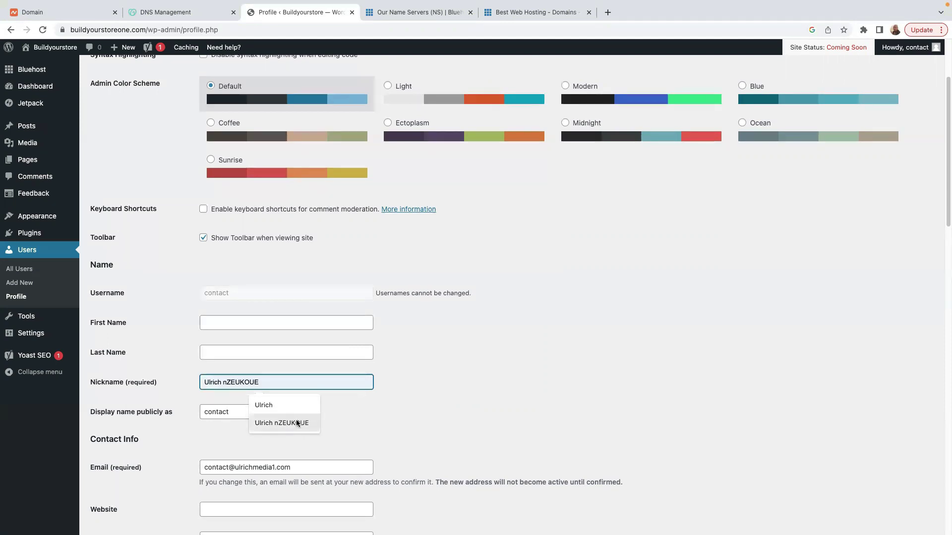
{"action": "left_click", "coordinate": [290, 423]}
{"action": "left_click", "coordinate": [236, 383]}
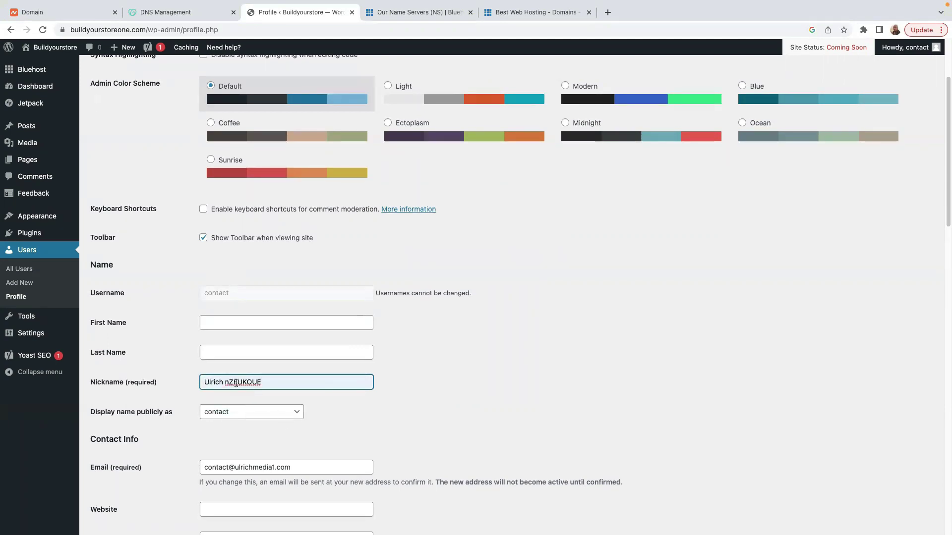
{"action": "key", "text": "BackSpace"}
{"action": "type", "text": "N"}
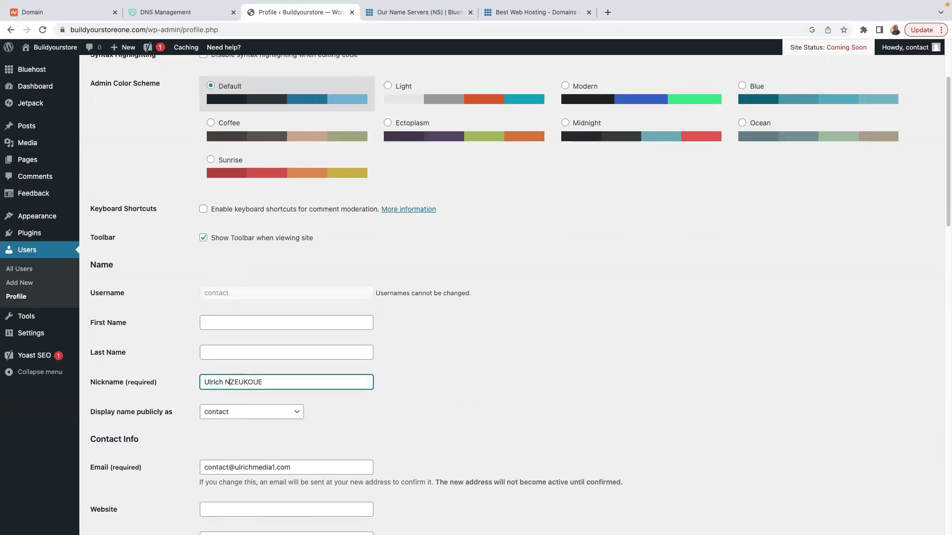
{"action": "left_click", "coordinate": [402, 404]}
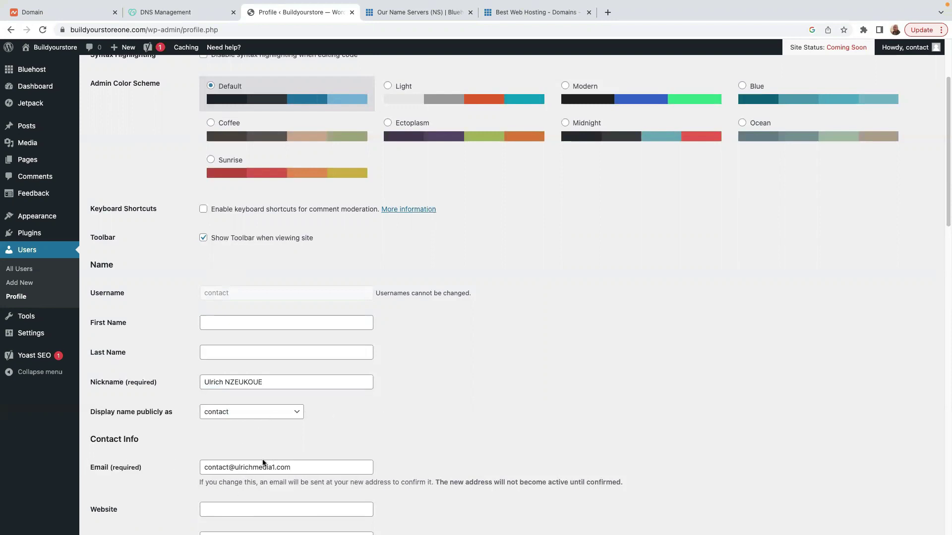
{"action": "scroll", "coordinate": [362, 465], "scroll_direction": "down", "scroll_amount": 1}
{"action": "scroll", "coordinate": [248, 471], "scroll_direction": "down", "scroll_amount": 15}
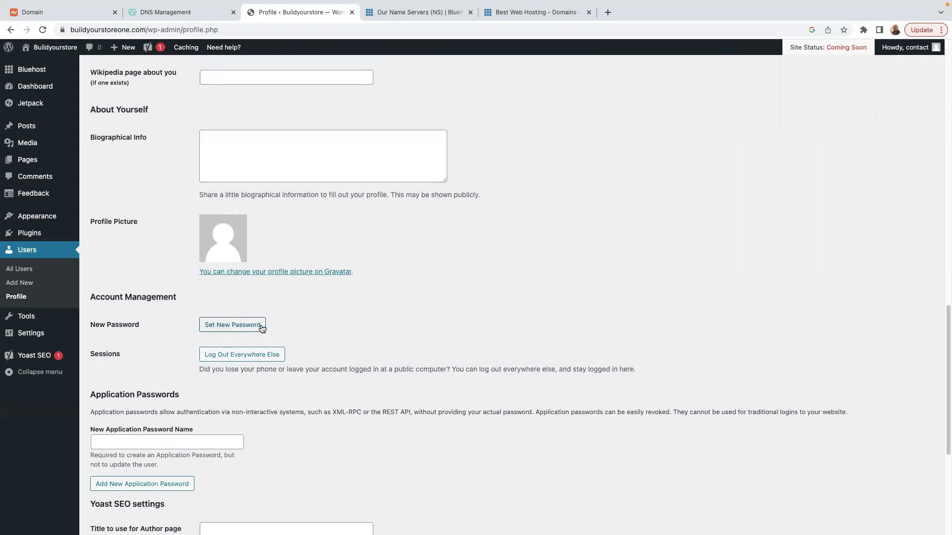
{"action": "scroll", "coordinate": [245, 384], "scroll_direction": "down", "scroll_amount": 4}
{"action": "scroll", "coordinate": [245, 385], "scroll_direction": "down", "scroll_amount": 1}
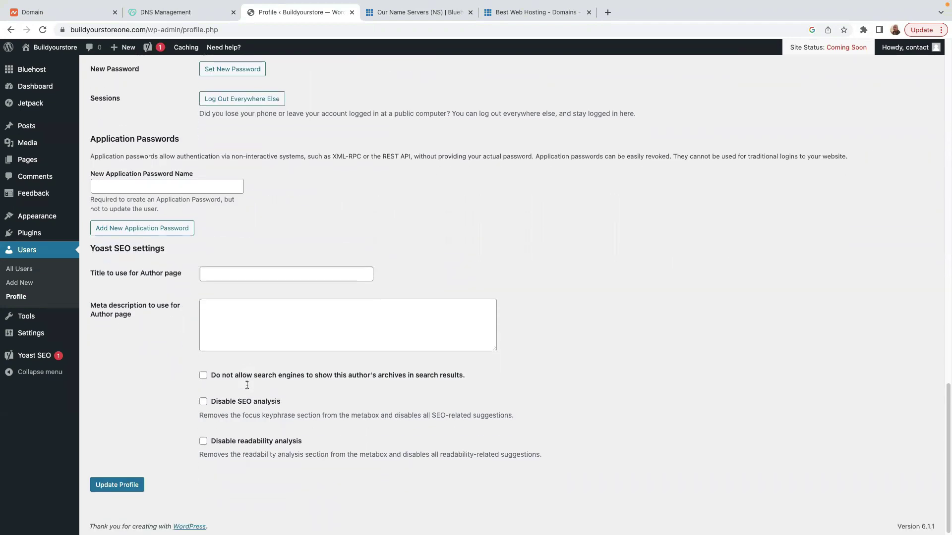
{"action": "scroll", "coordinate": [247, 386], "scroll_direction": "up", "scroll_amount": 15}
{"action": "scroll", "coordinate": [248, 395], "scroll_direction": "up", "scroll_amount": 6}
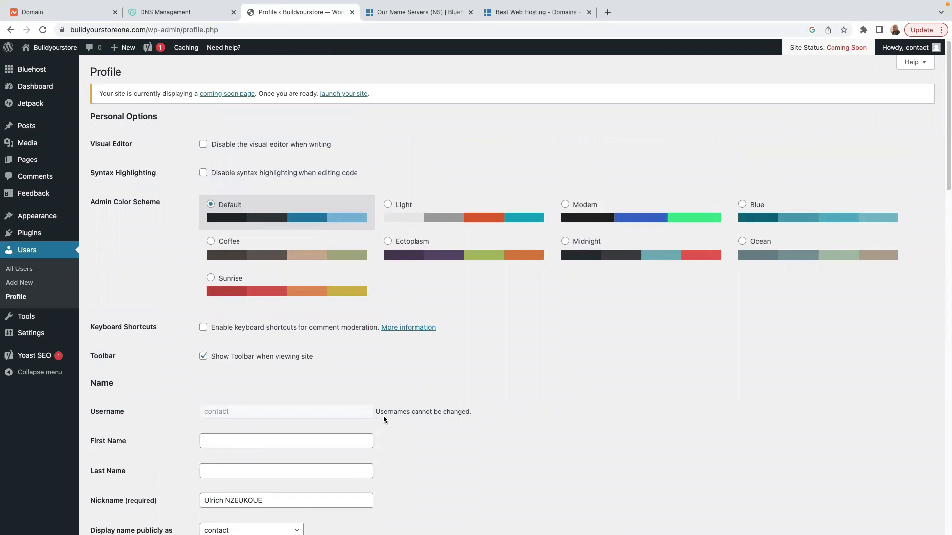
{"action": "scroll", "coordinate": [382, 415], "scroll_direction": "down", "scroll_amount": 3}
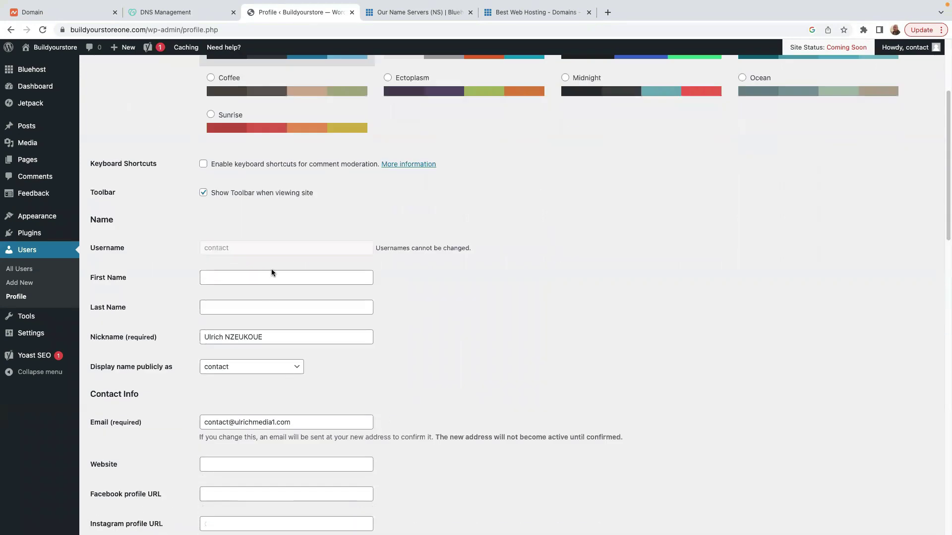